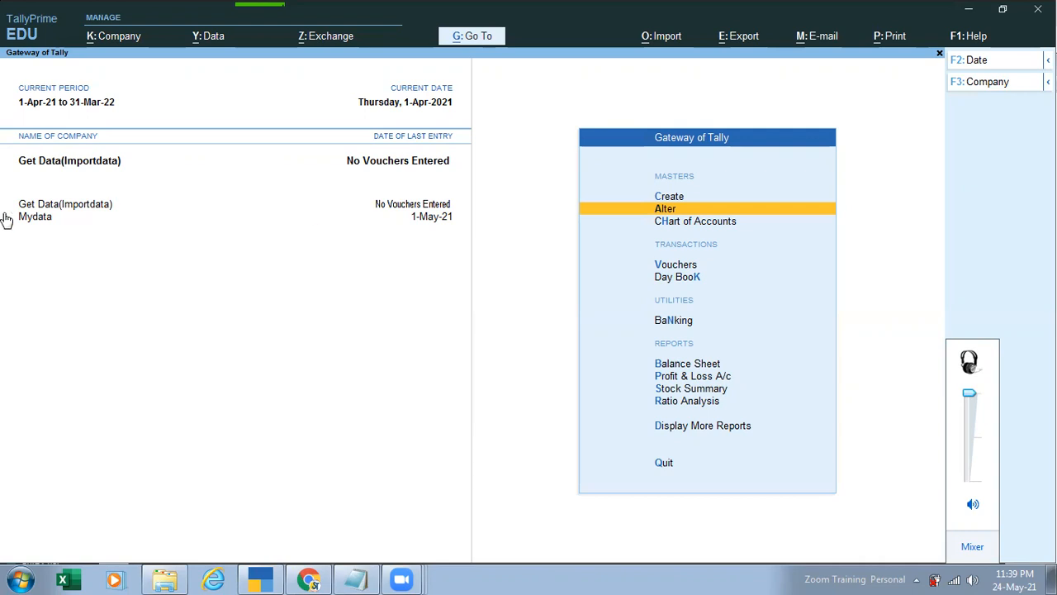
Step: Make Mydata the active company and open its Day Book
left_click(91, 210)
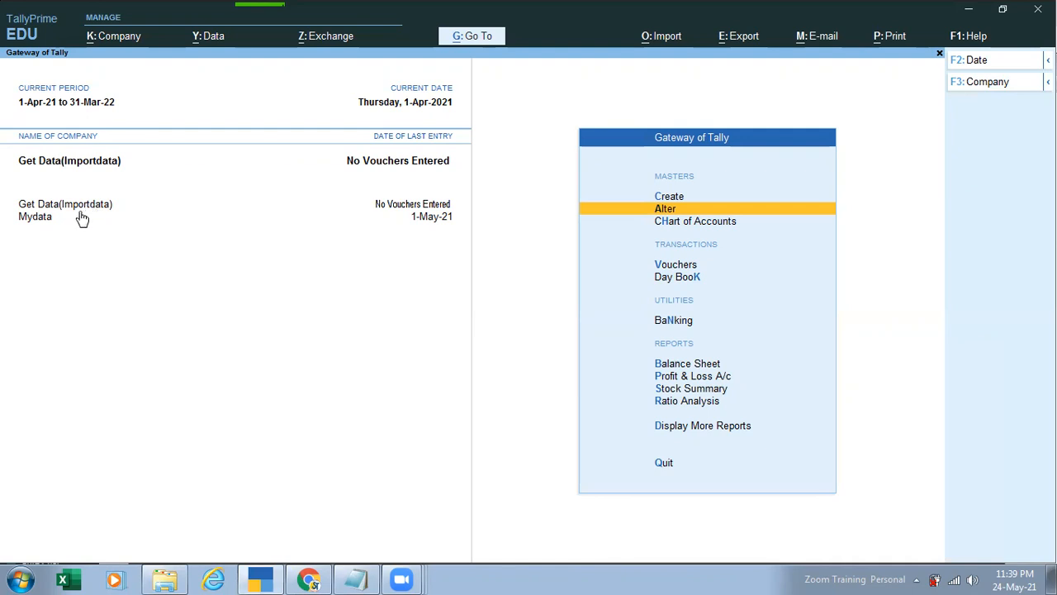
left_click(46, 221)
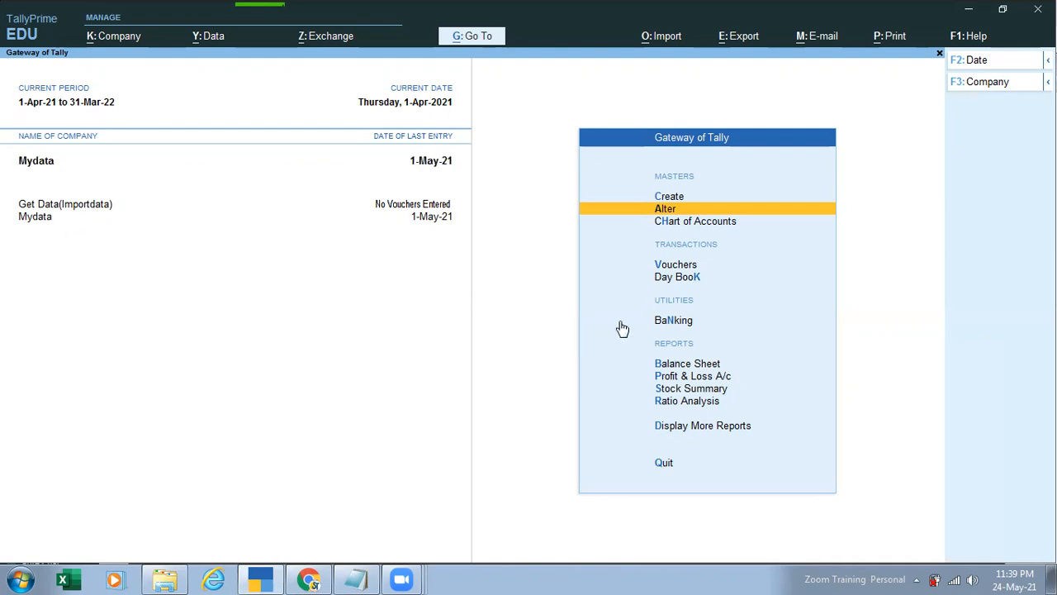
key("d")
key("Down")
key("Down")
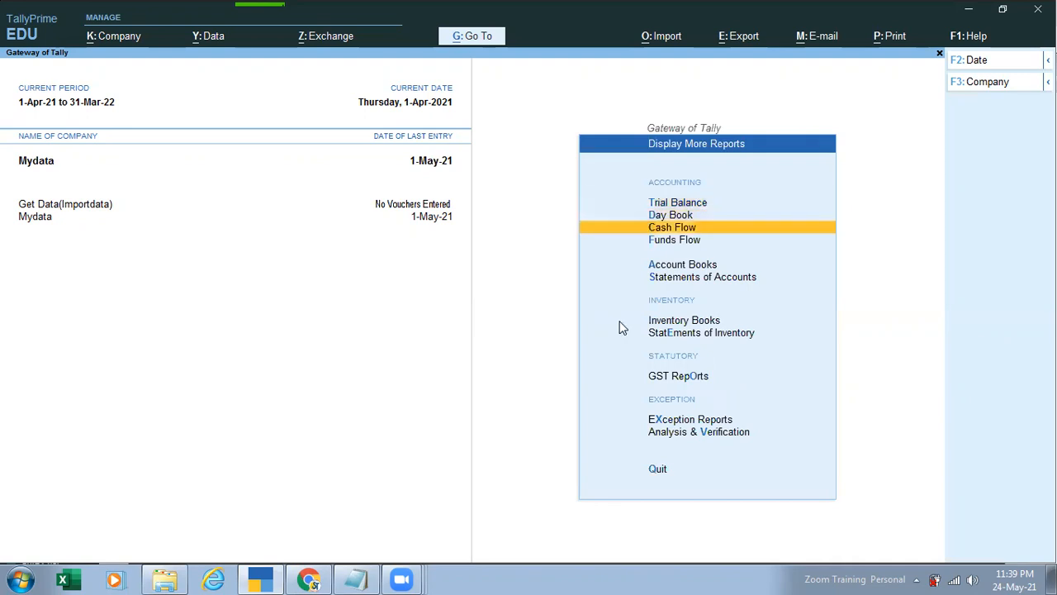
key("d")
Step: Extend the Day Book period to 1-5-2021, look through the listed vouchers and close the report
key("F2")
key("Return")
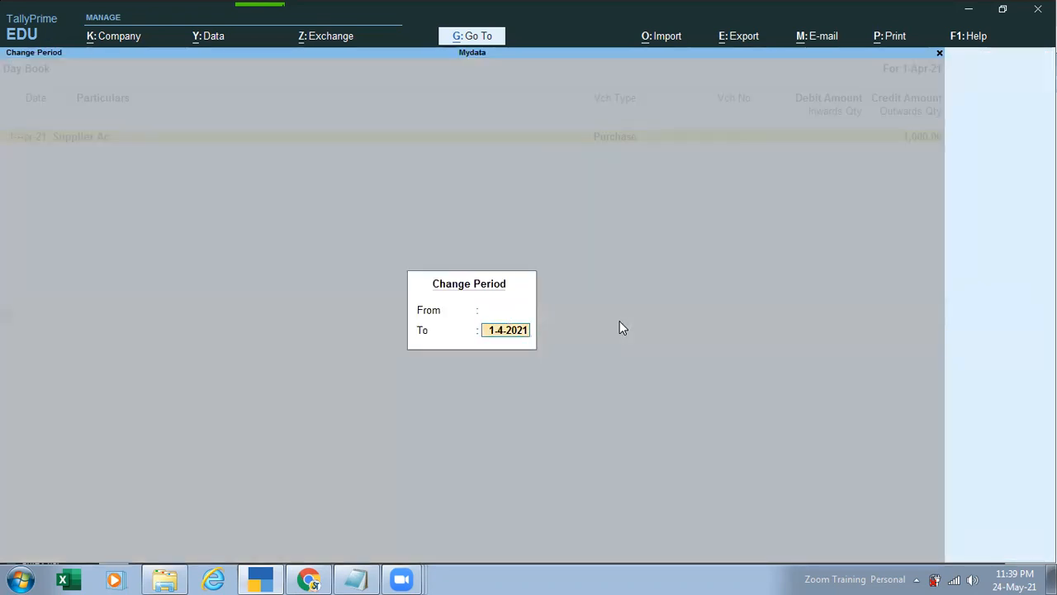
type("1-5-2021")
key("Return")
key("Down")
key("Down")
key("Down")
key("Down")
key("Down")
key("Down")
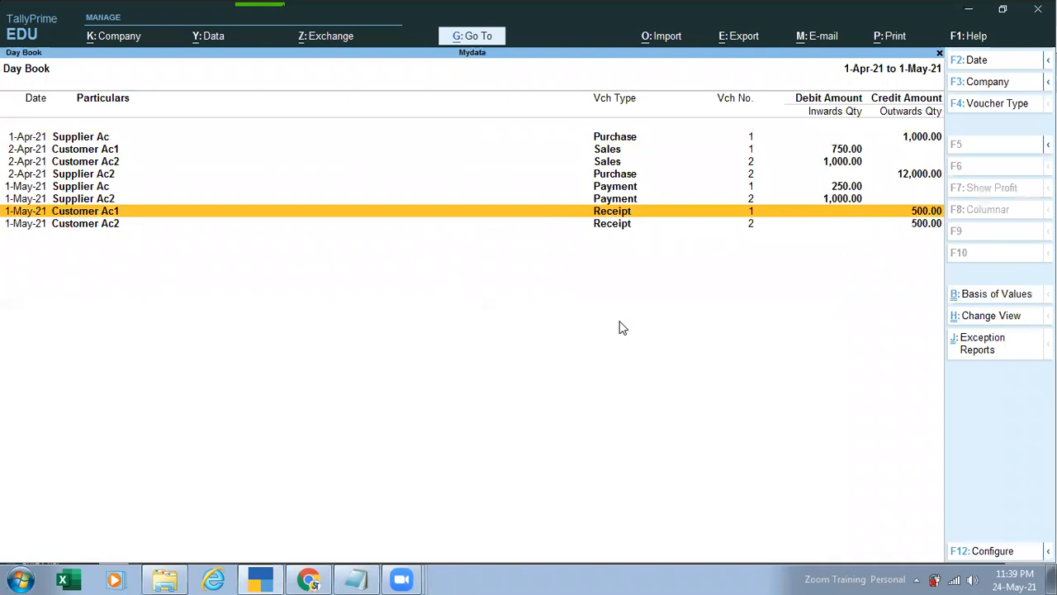
key("Escape")
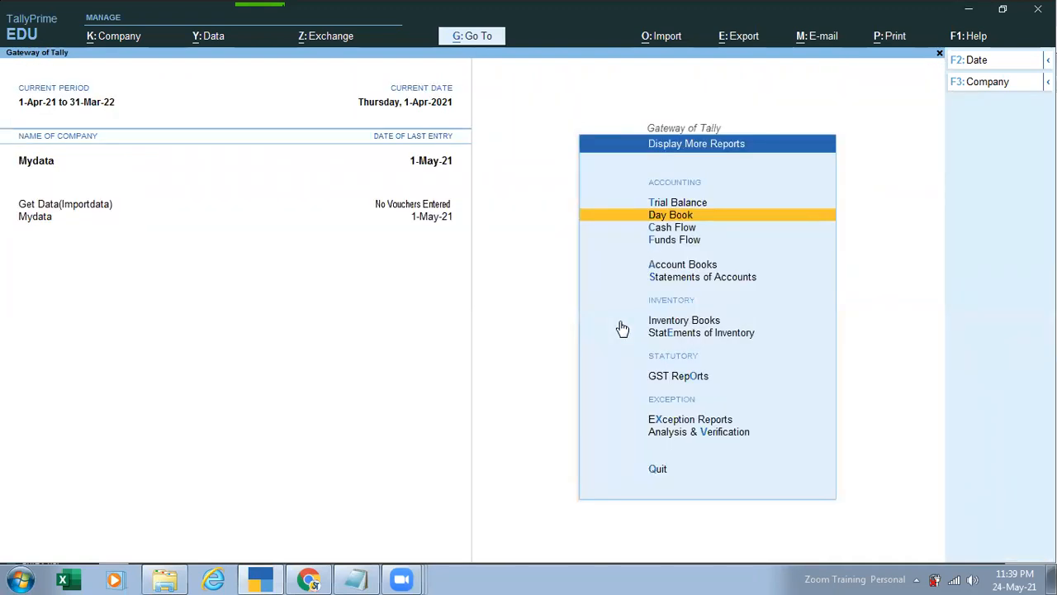
Step: Review the voucher and account types in the Statistics report under Statements of Accounts, and return to the Gateway of Tally
key("Down")
key("Down")
key("Down")
key("Down")
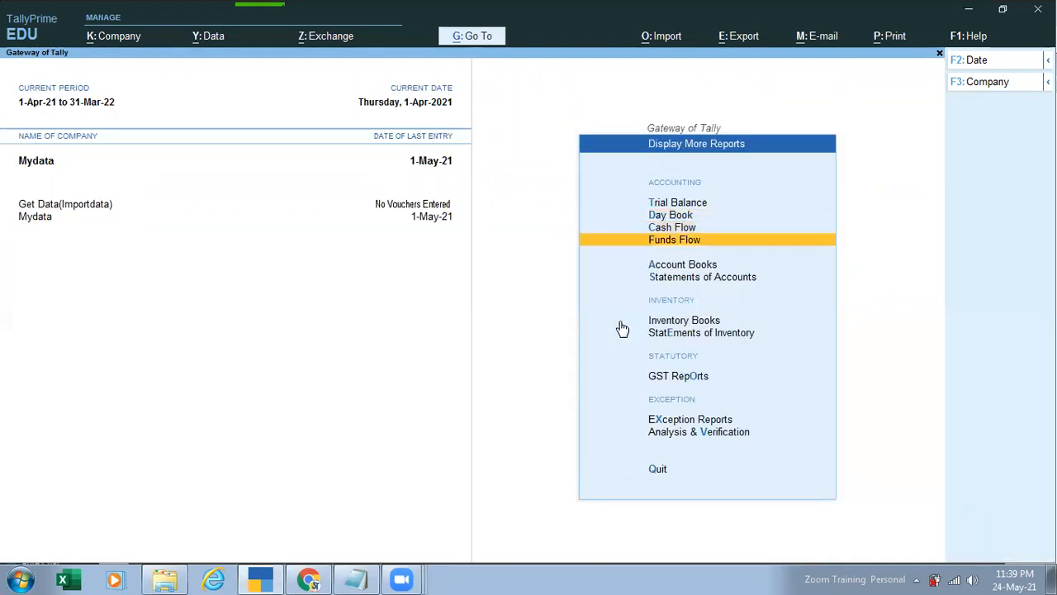
key("Return")
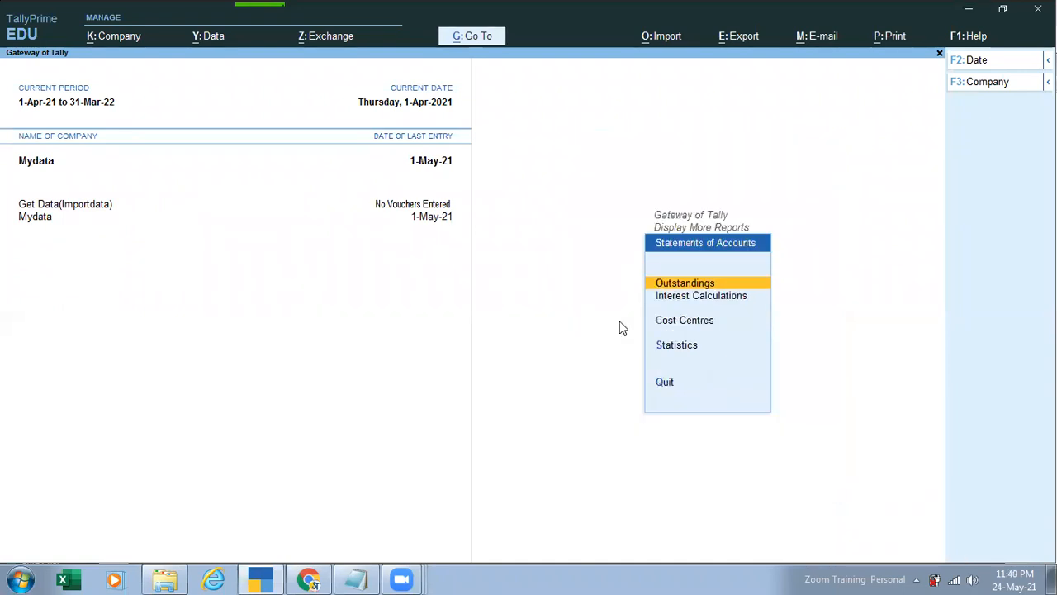
key("Down")
key("Down")
key("Down")
key("Return")
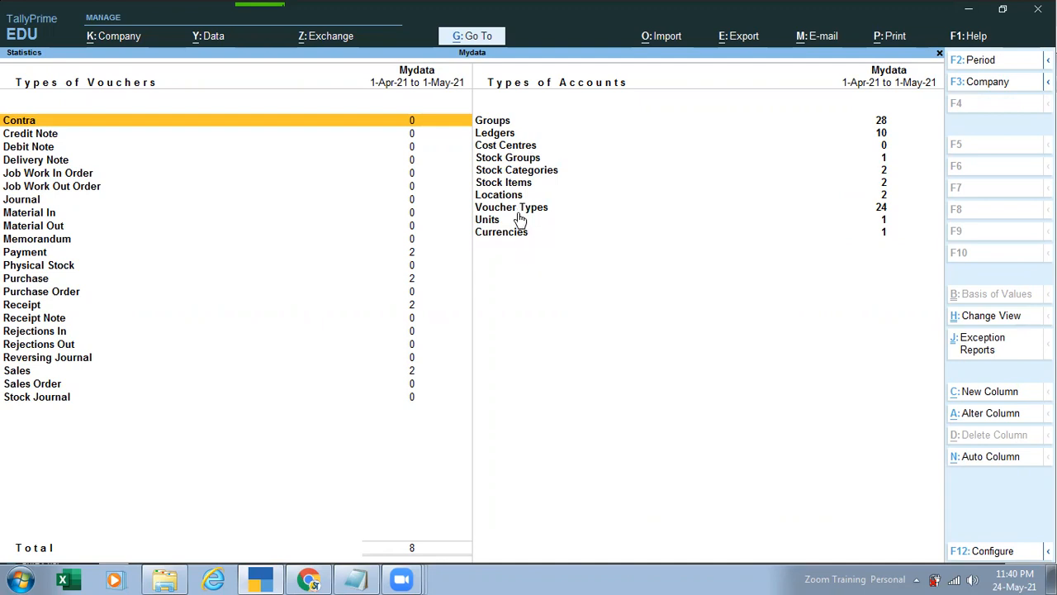
key("Right")
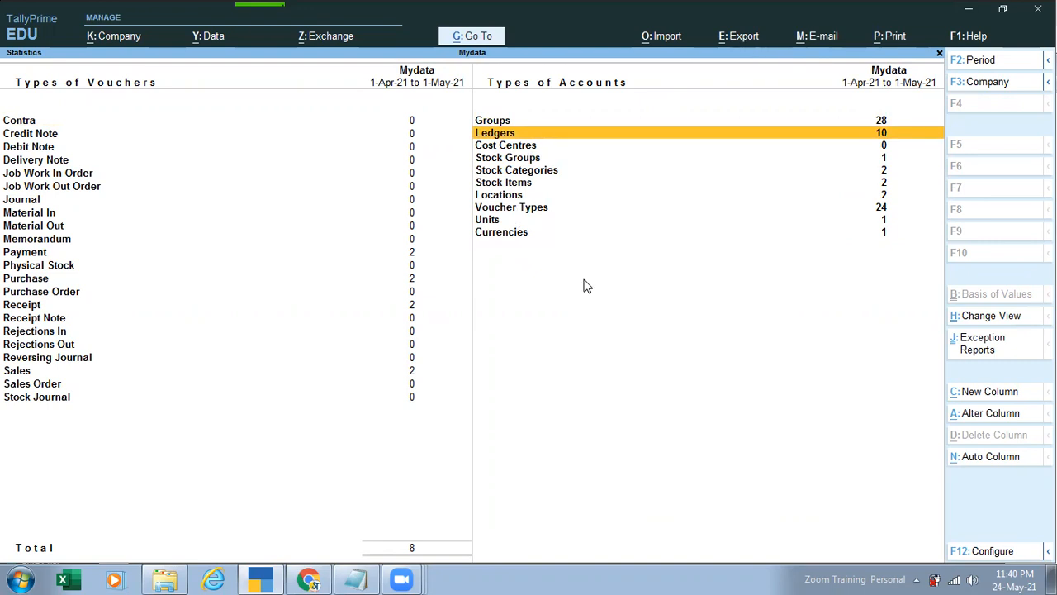
key("Escape")
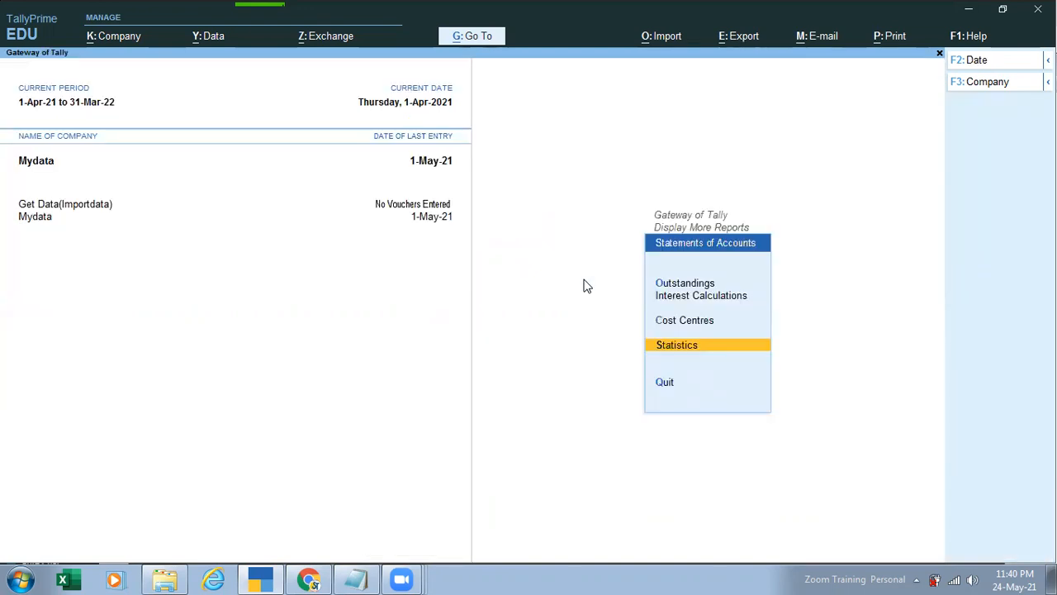
key("Escape")
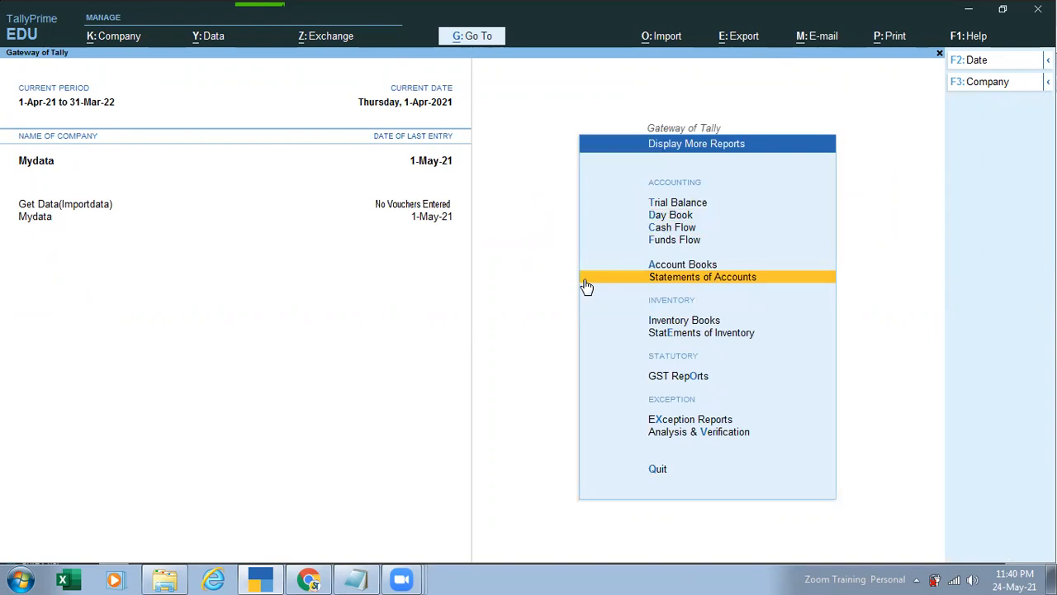
key("Escape")
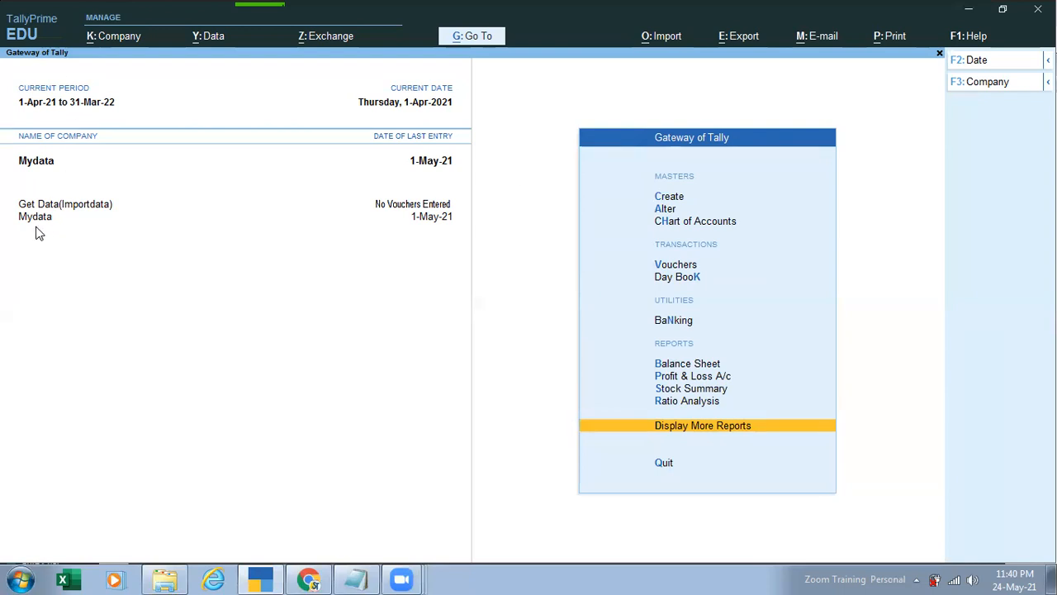
Step: Check the import/export file location in the general export configuration and close it
left_click(750, 43)
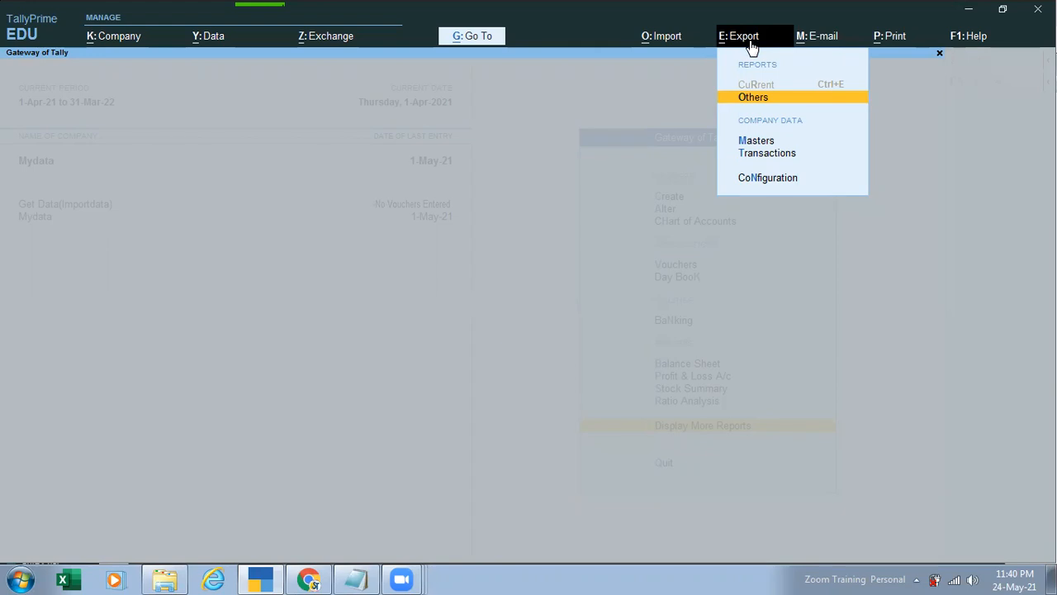
left_click(762, 179)
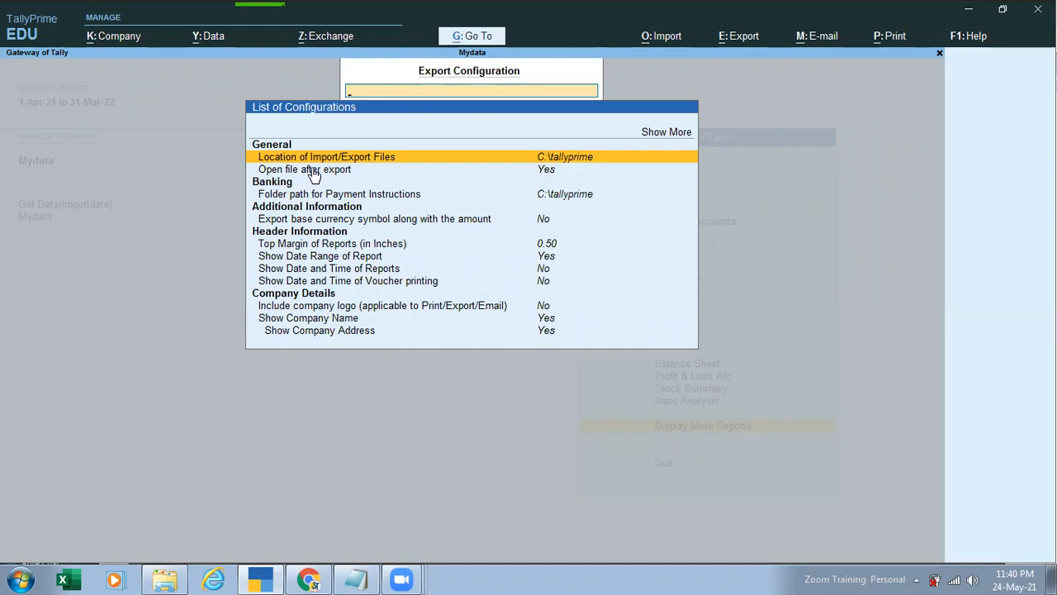
key("Escape")
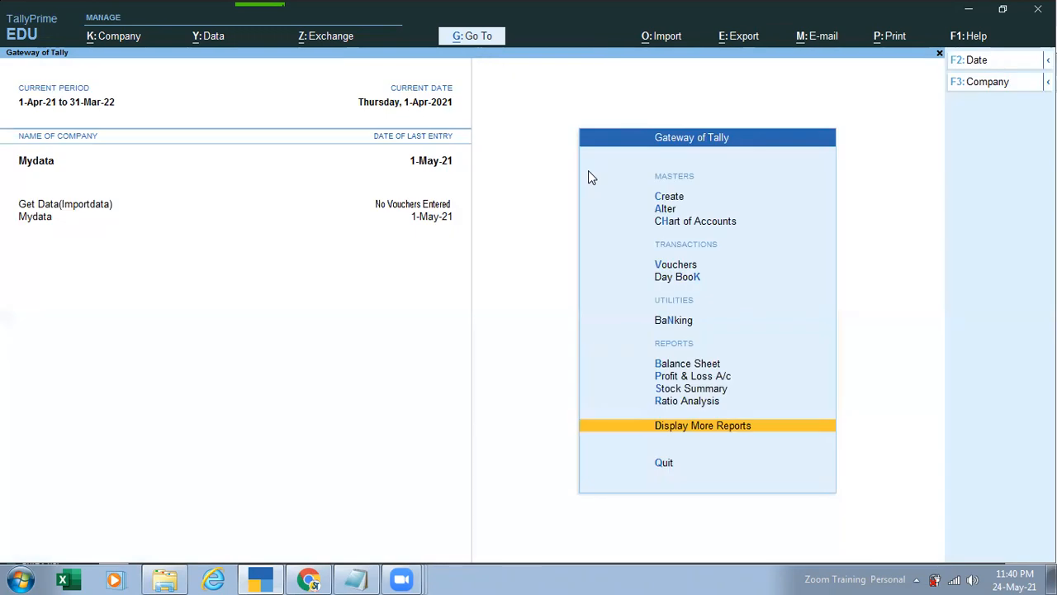
Step: Open the masters export, examine its export configuration and back out without exporting
left_click(745, 39)
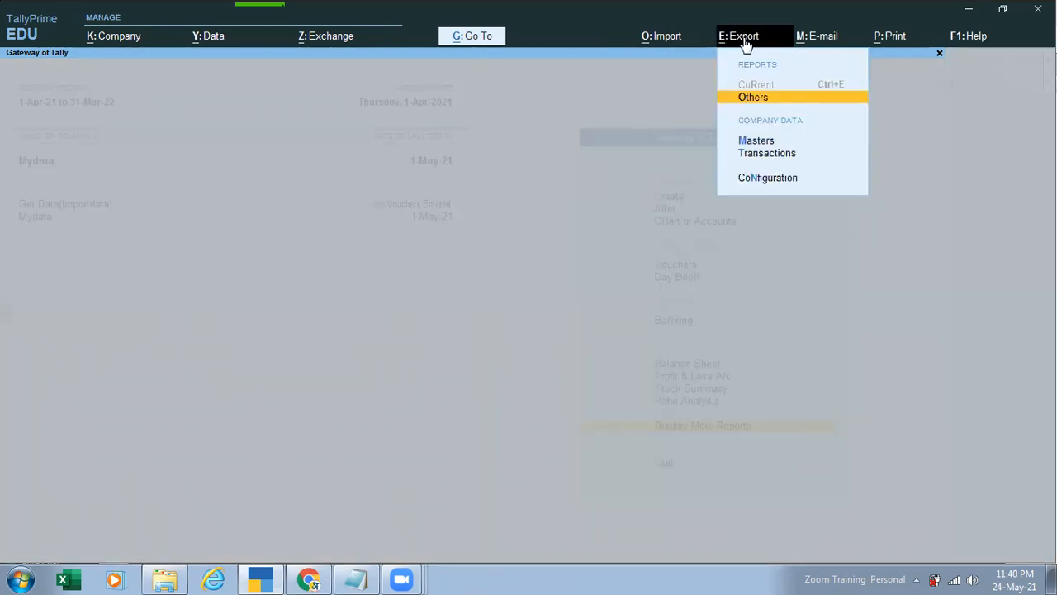
key("Down")
key("Down")
key("Up")
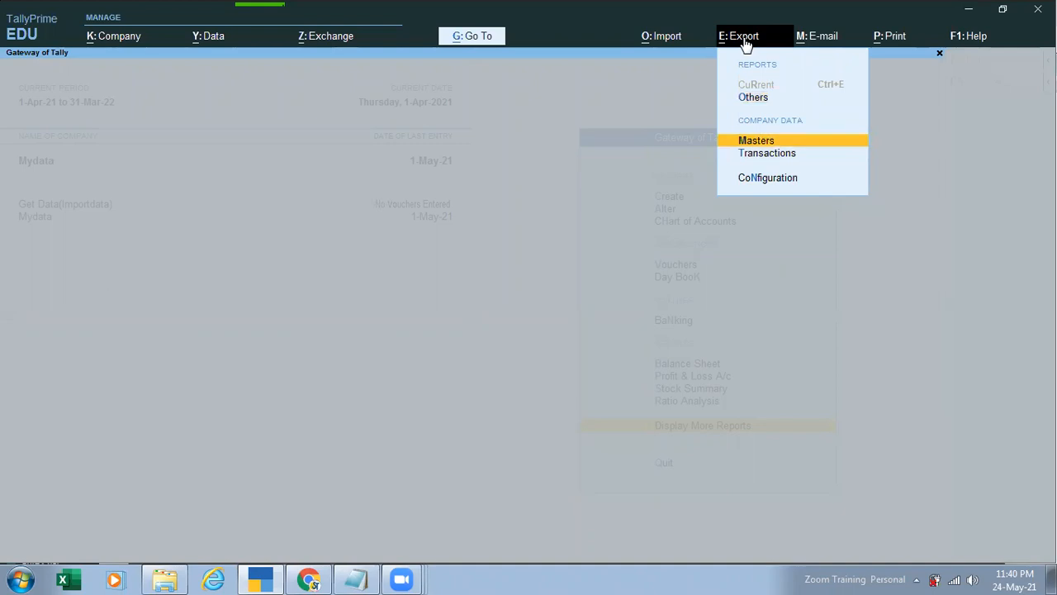
key("Return")
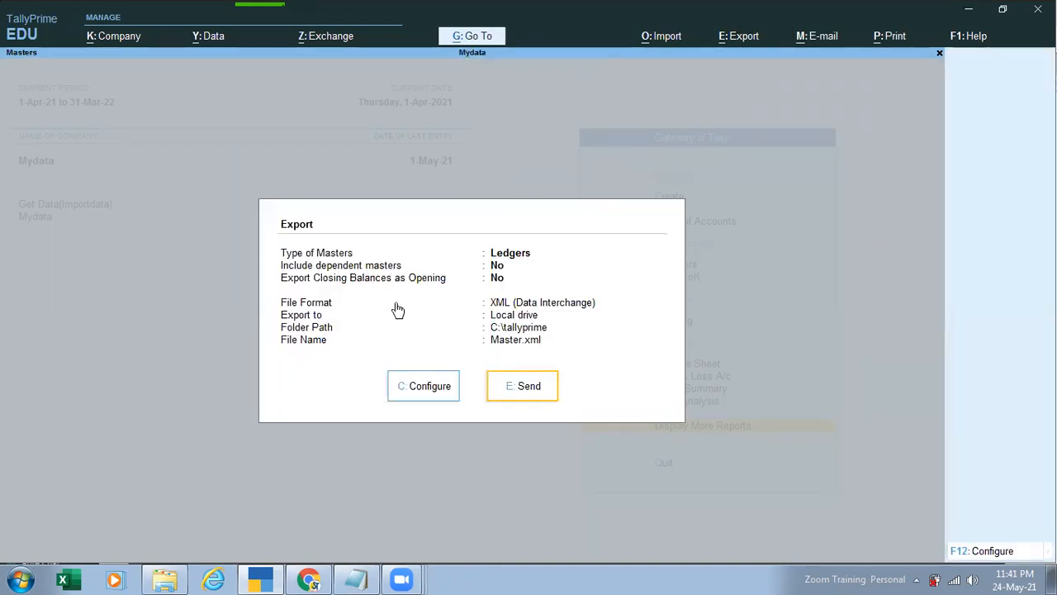
left_click(425, 386)
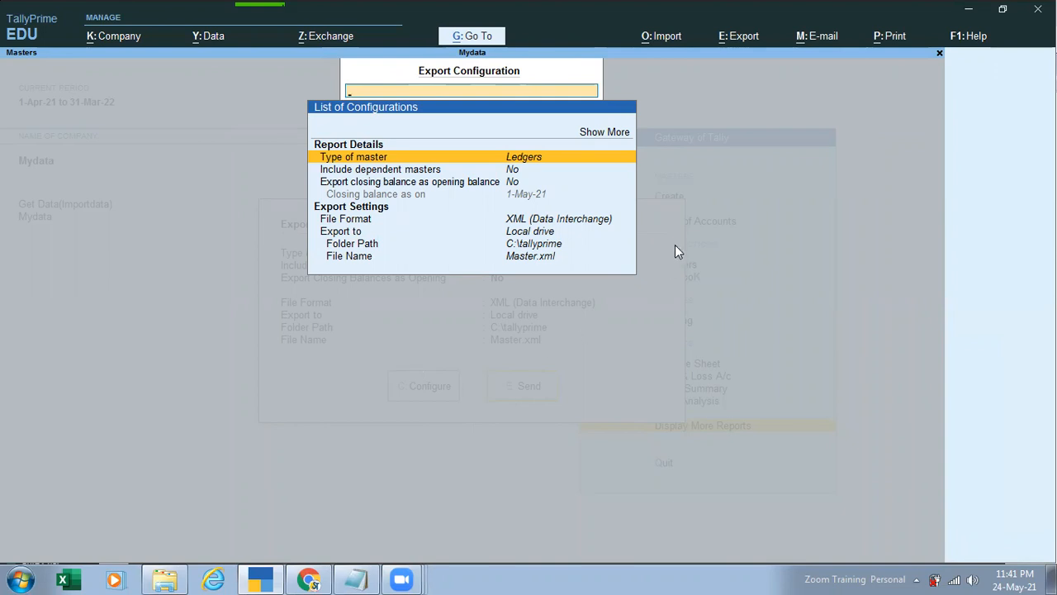
key("Escape")
key("Escape")
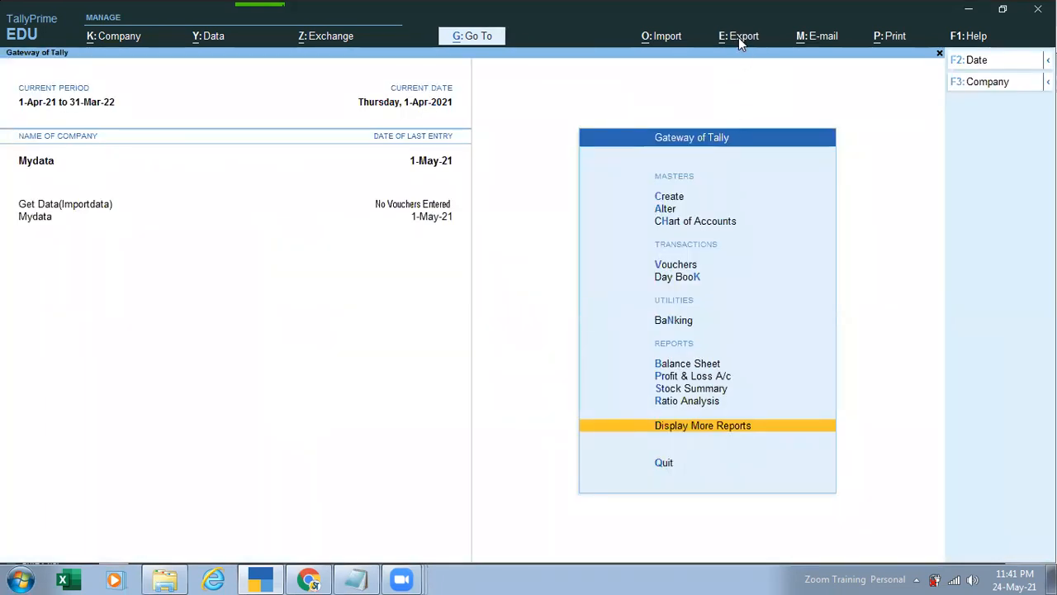
left_click(740, 39)
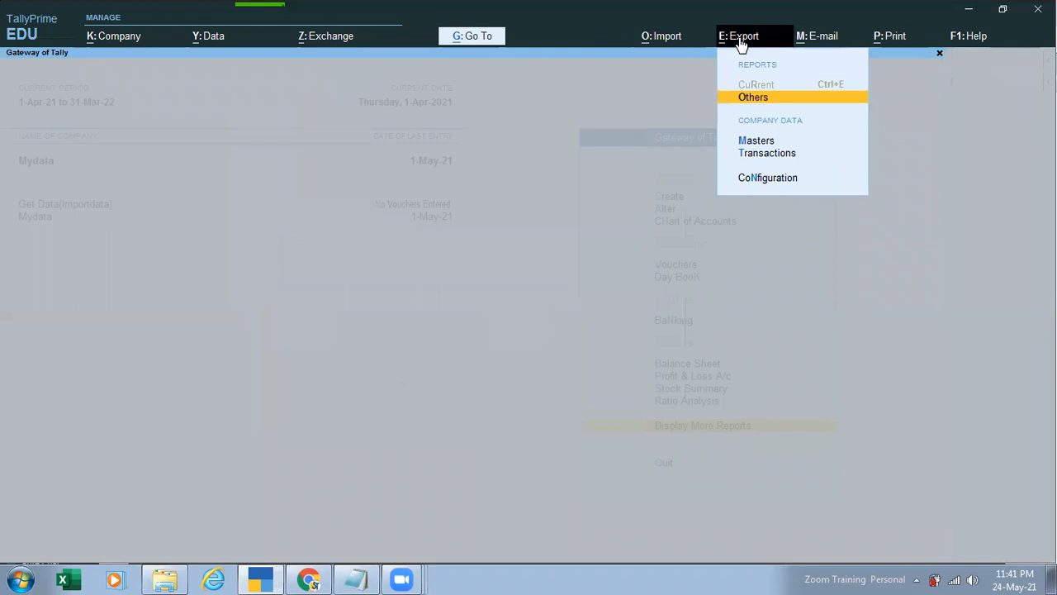
left_click(754, 97)
key("Escape")
key("Escape")
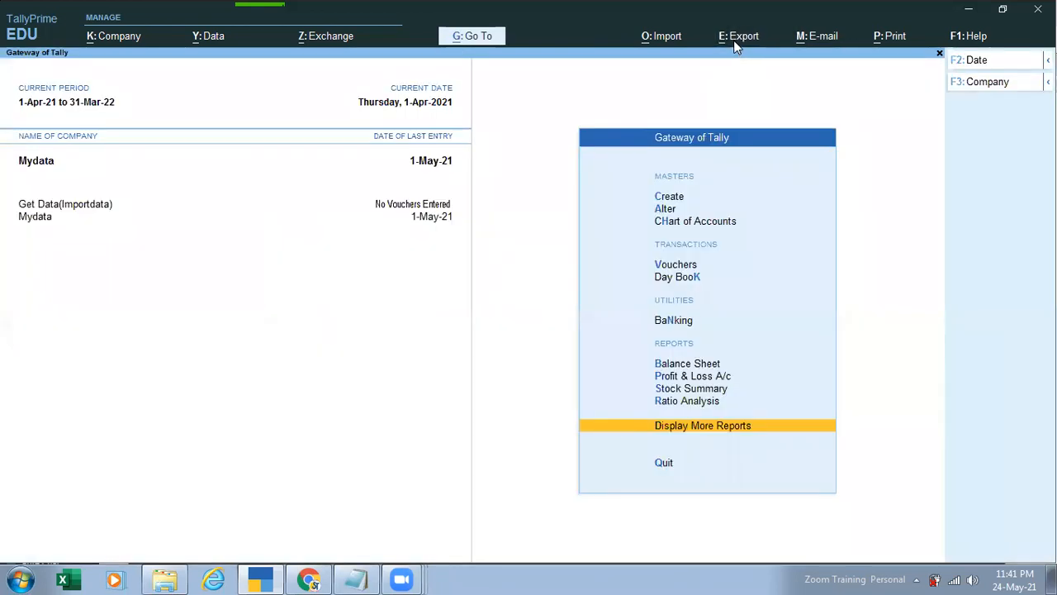
Step: Review the general export configuration's file, header and company detail settings, then close the list
left_click(735, 46)
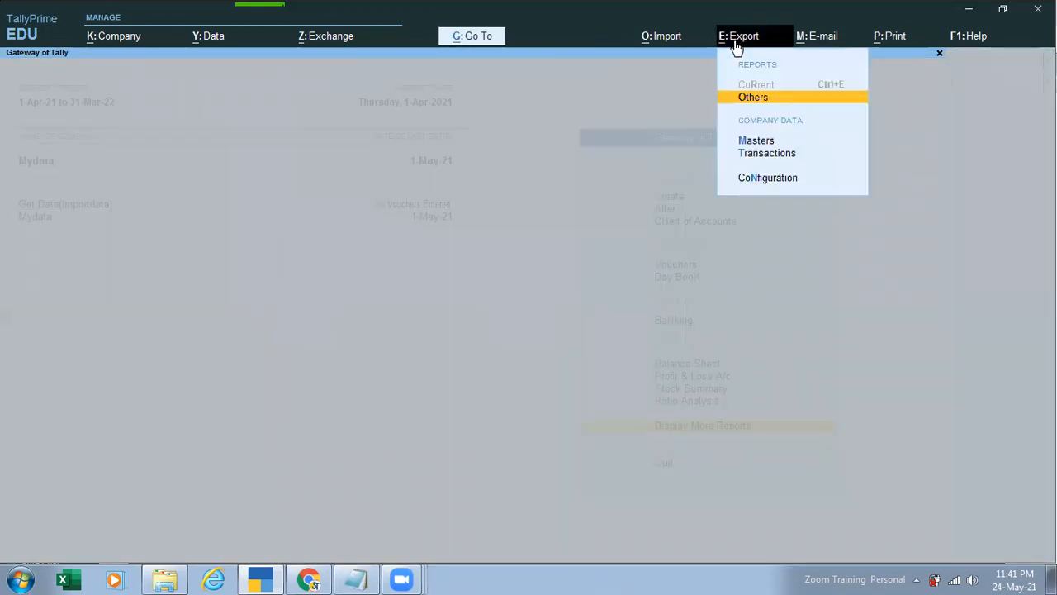
left_click(752, 179)
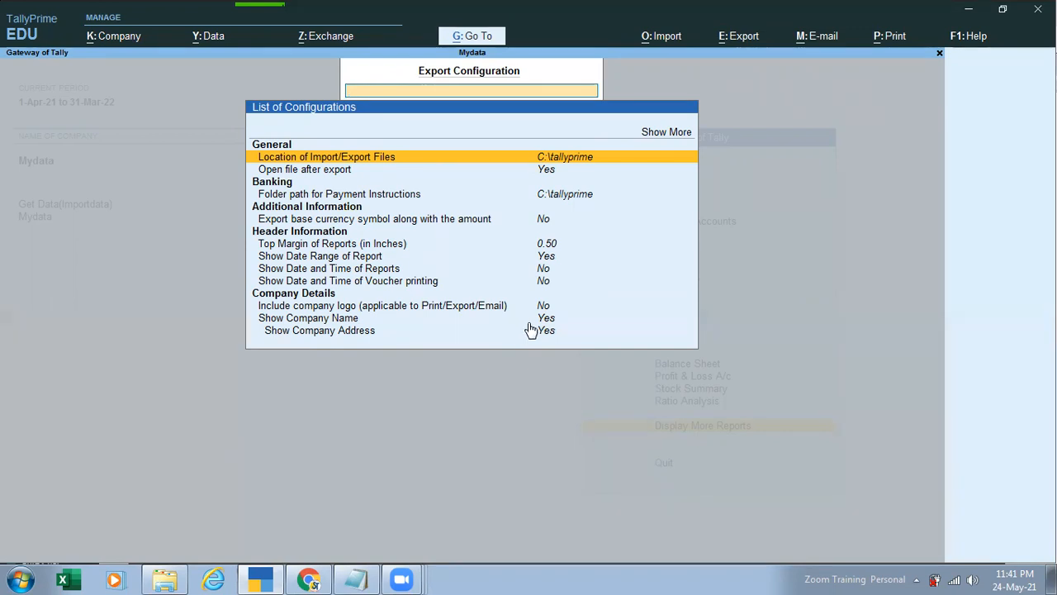
key("Escape")
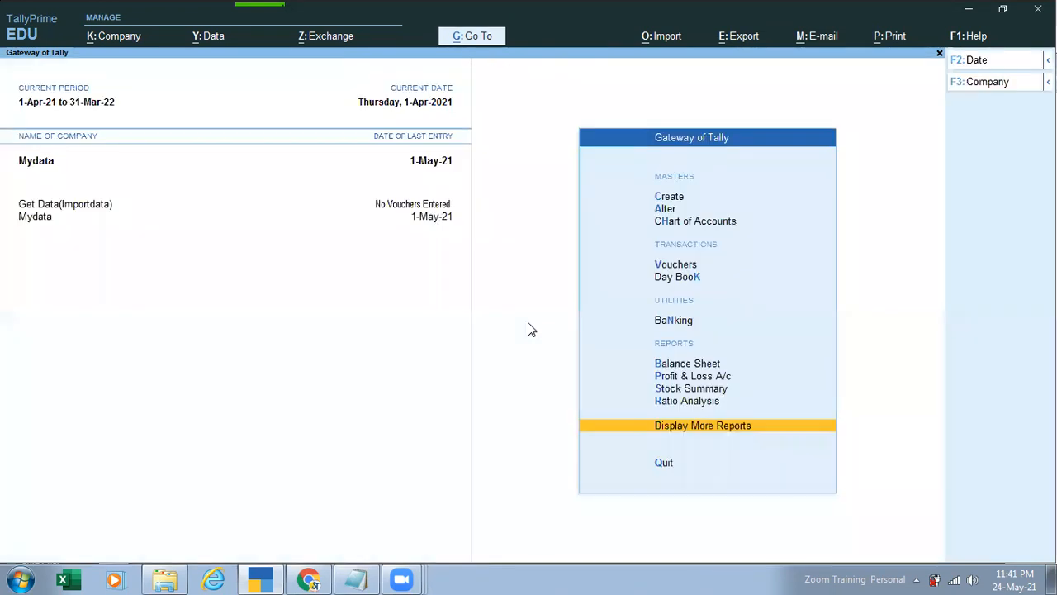
Step: Open the export configuration for company masters and set the type of master to All Masters
left_click(743, 37)
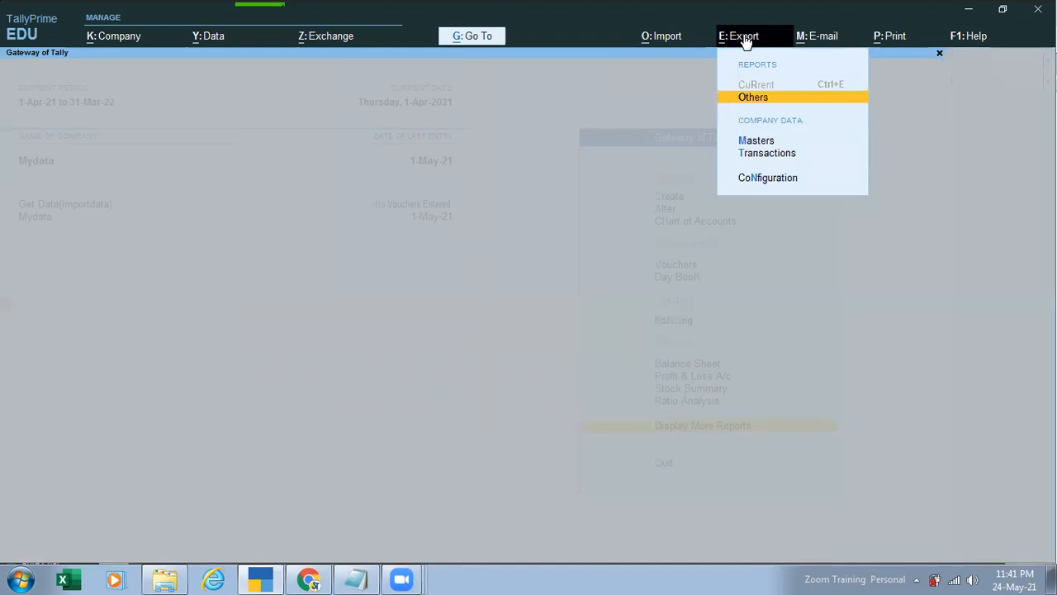
left_click(756, 141)
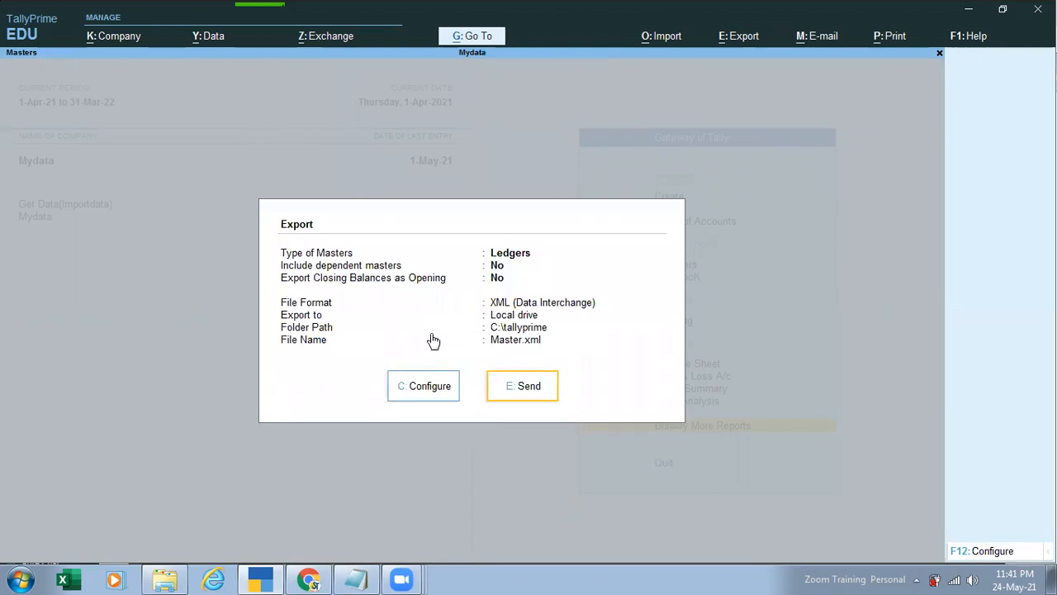
left_click(419, 390)
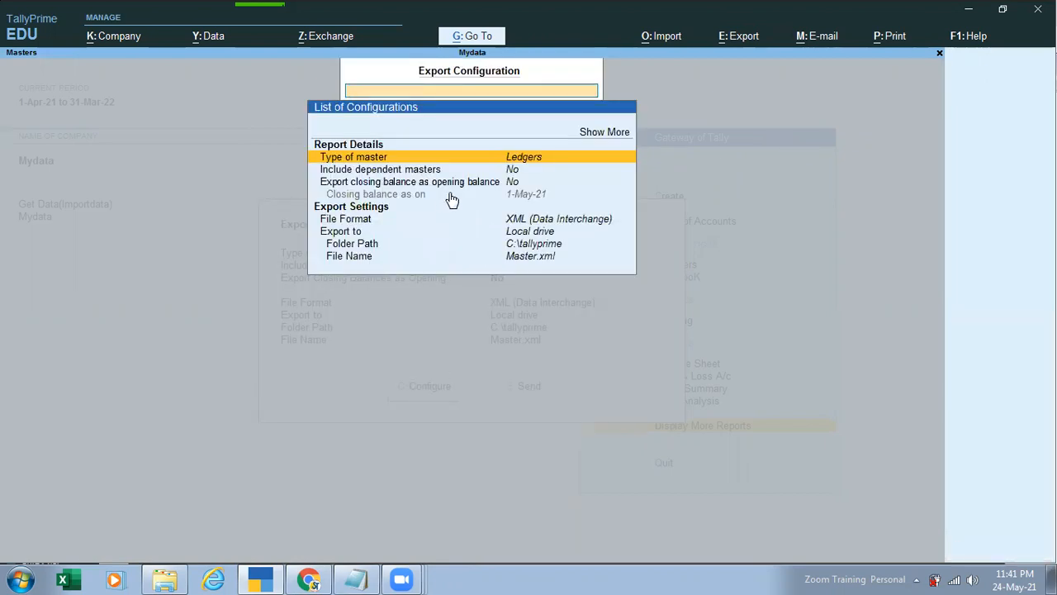
left_click(536, 162)
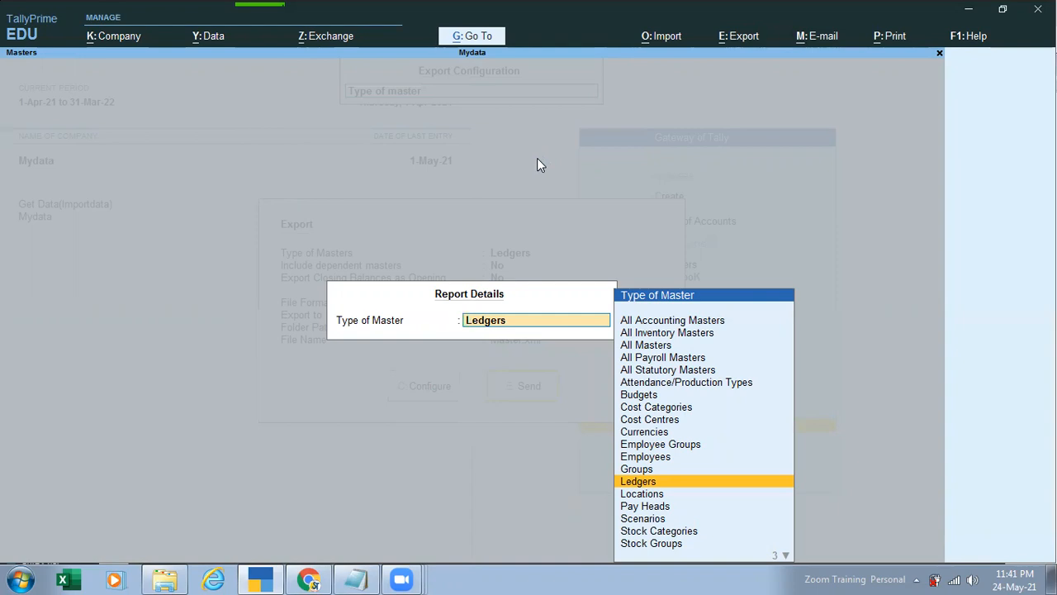
key("Up")
key("Up")
key("Up")
key("Up")
key("Up")
key("Up")
key("Up")
key("Up")
key("Up")
key("Up")
key("Up")
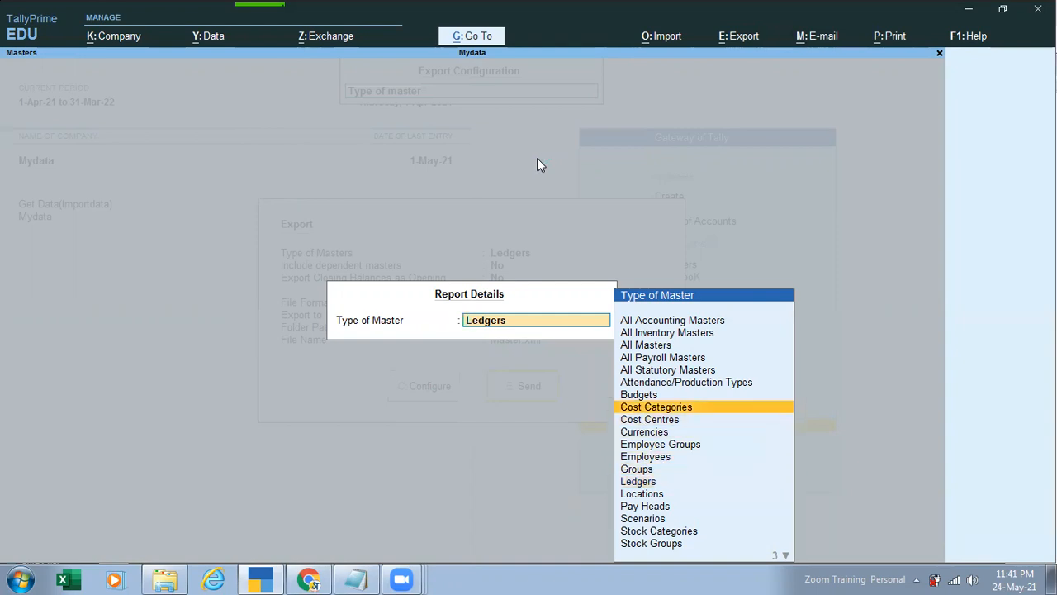
key("Return")
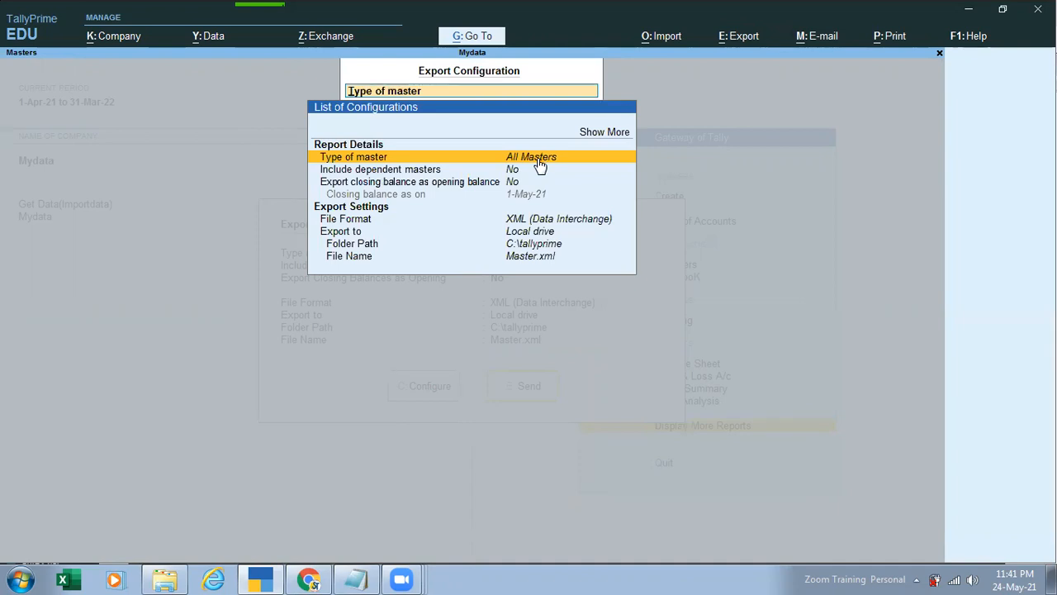
Step: Set the masters export file name to abc.xml in the export configuration and return to the export summary
key("Down")
key("Down")
key("Down")
key("Down")
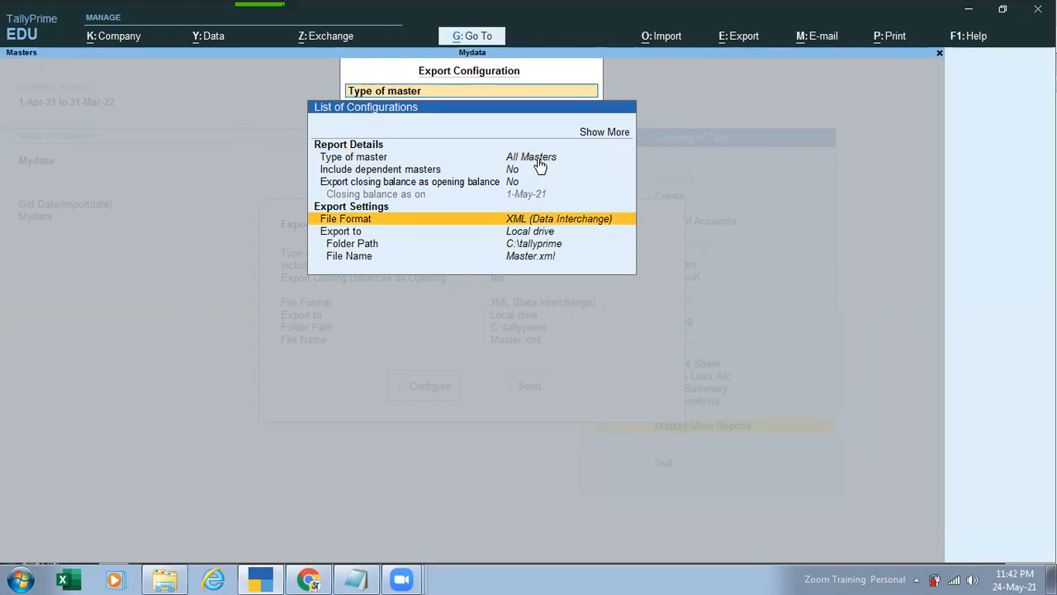
key("Down")
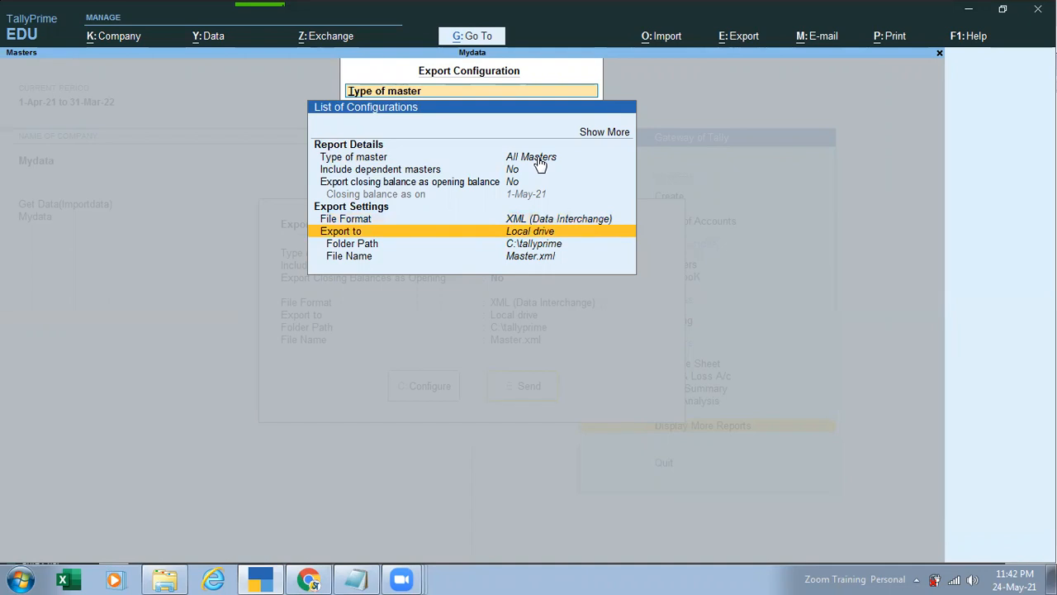
key("Down")
key("Down")
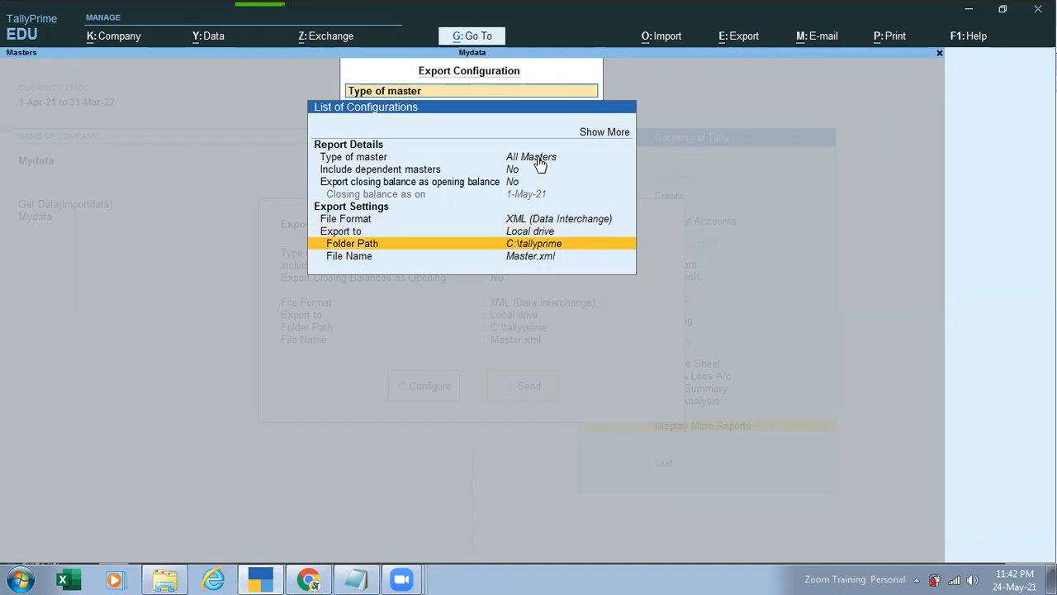
key("Return")
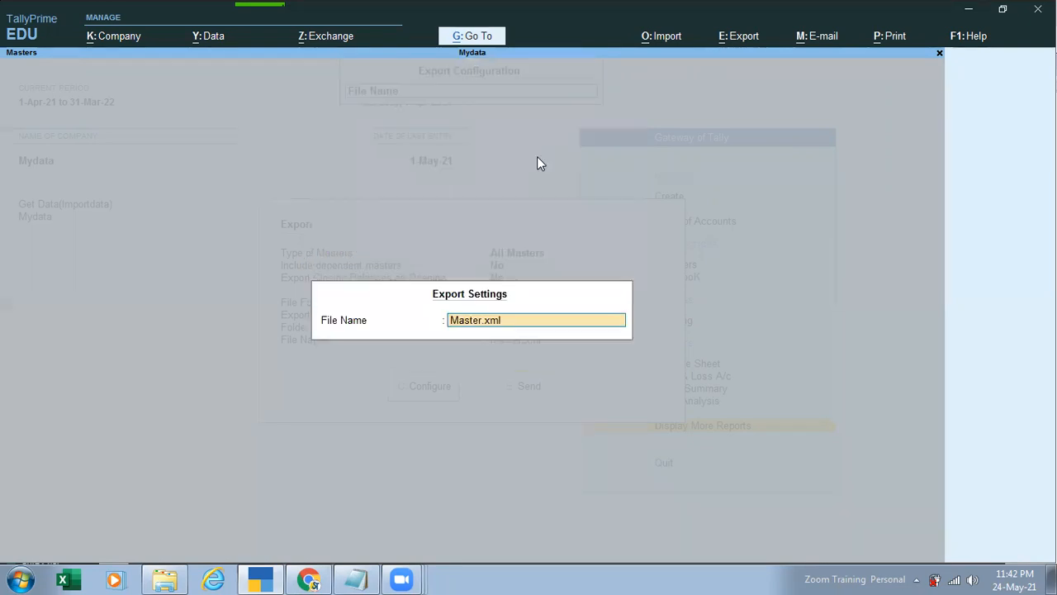
type("abc.xml")
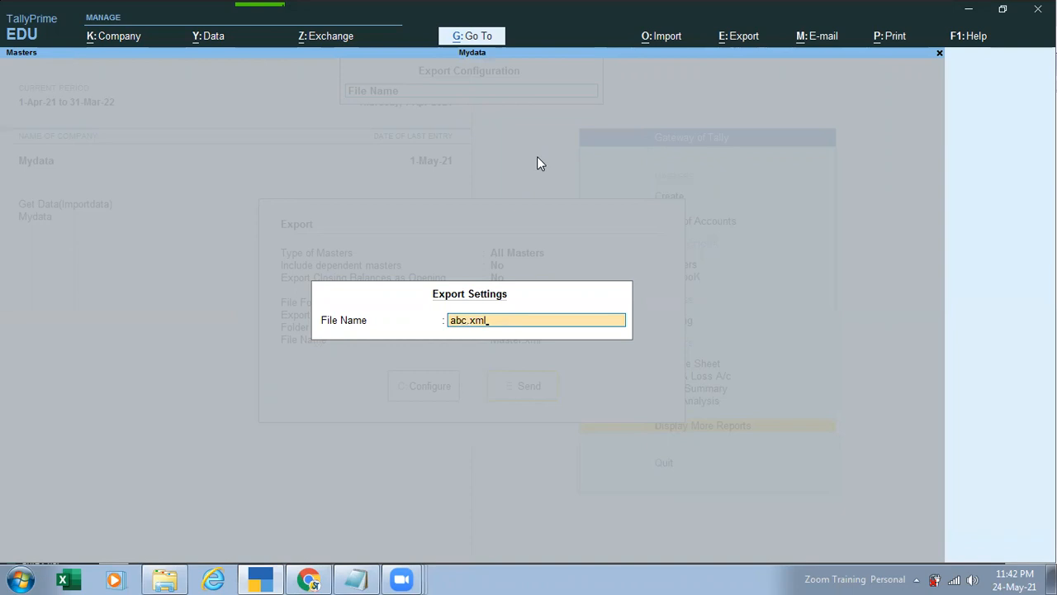
key("Return")
key("Escape")
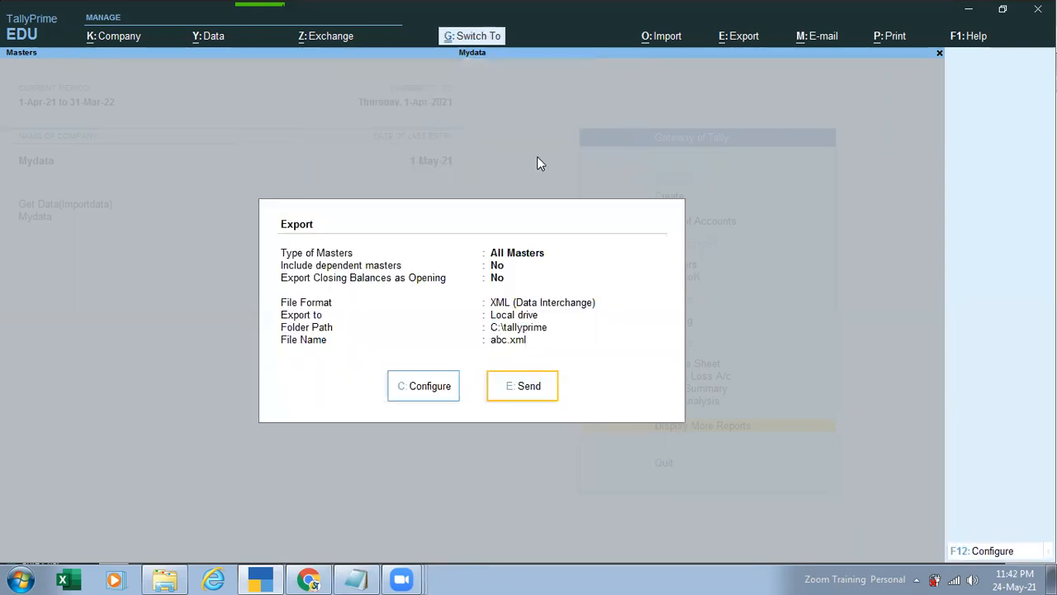
Step: Export the masters, select abc.xml in the C:\tallyprime folder to check it, and return to the Gateway of Tally
left_click(527, 388)
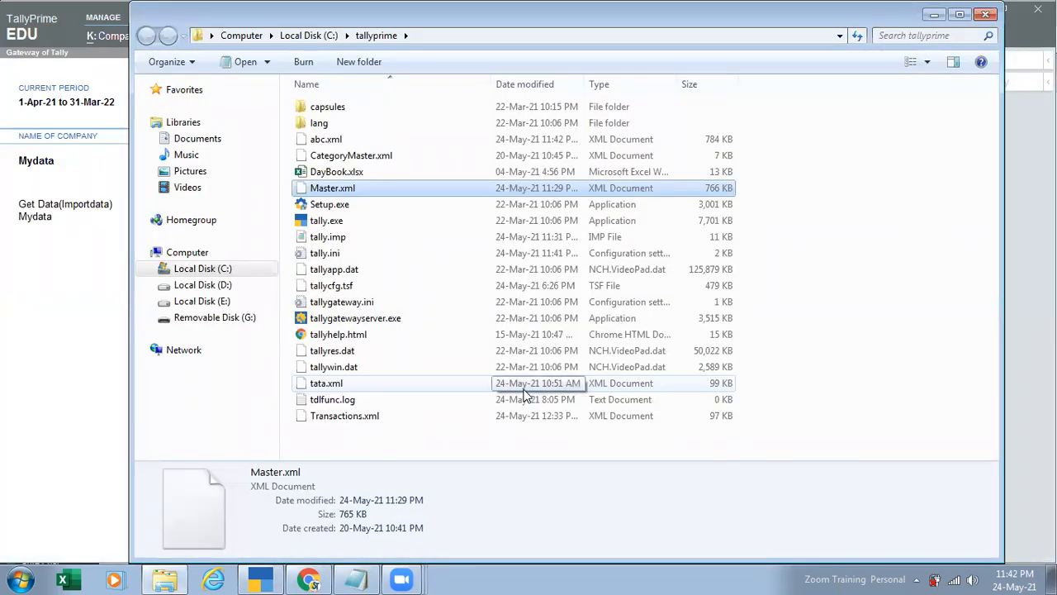
left_click(335, 142)
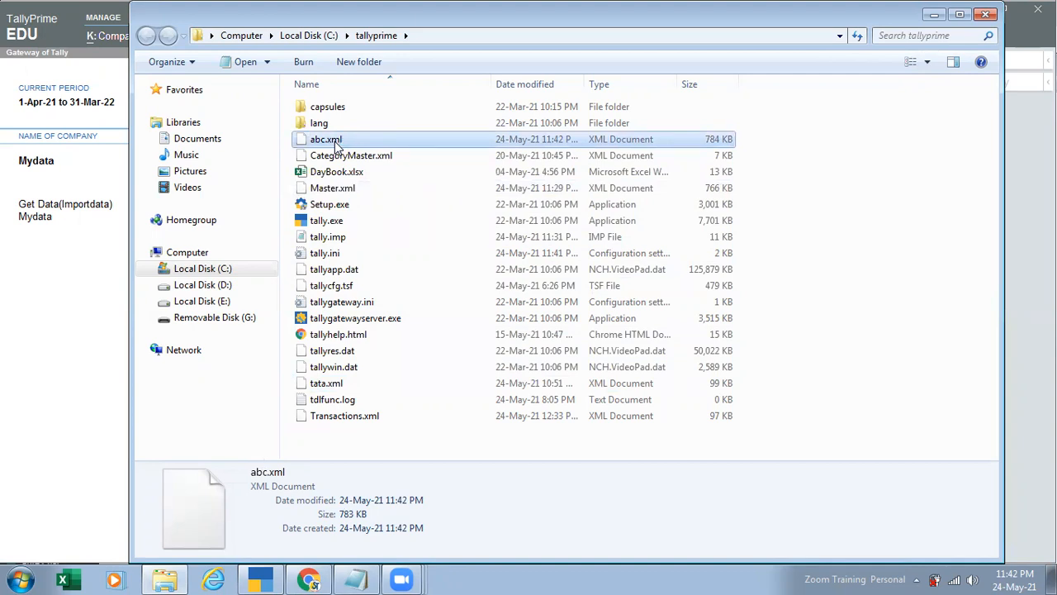
left_click(33, 357)
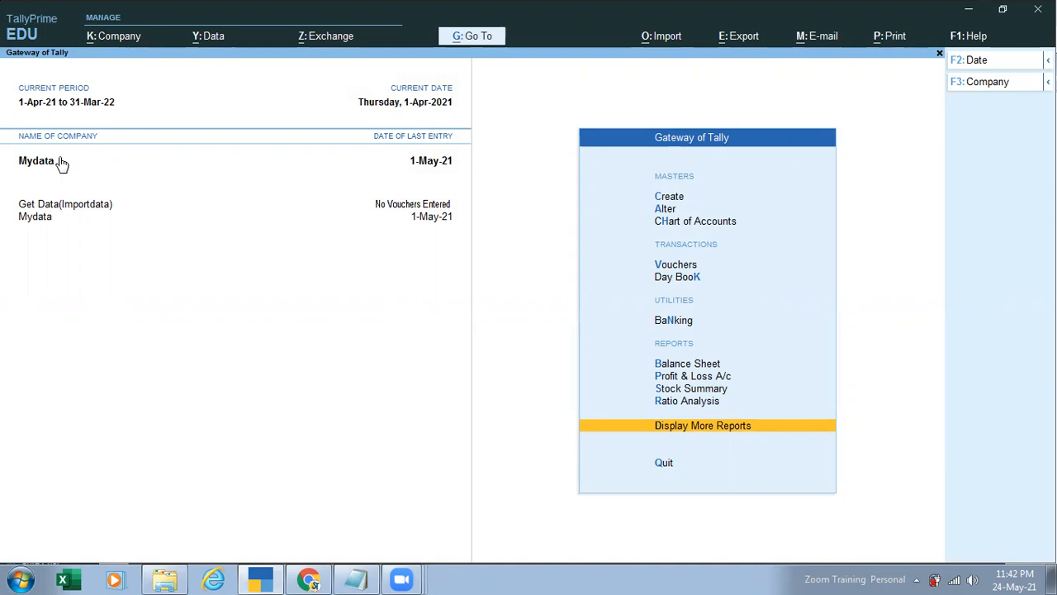
Step: Make Get Data(Importdata) the active company and choose abc.xml as the masters file to import
left_click(47, 209)
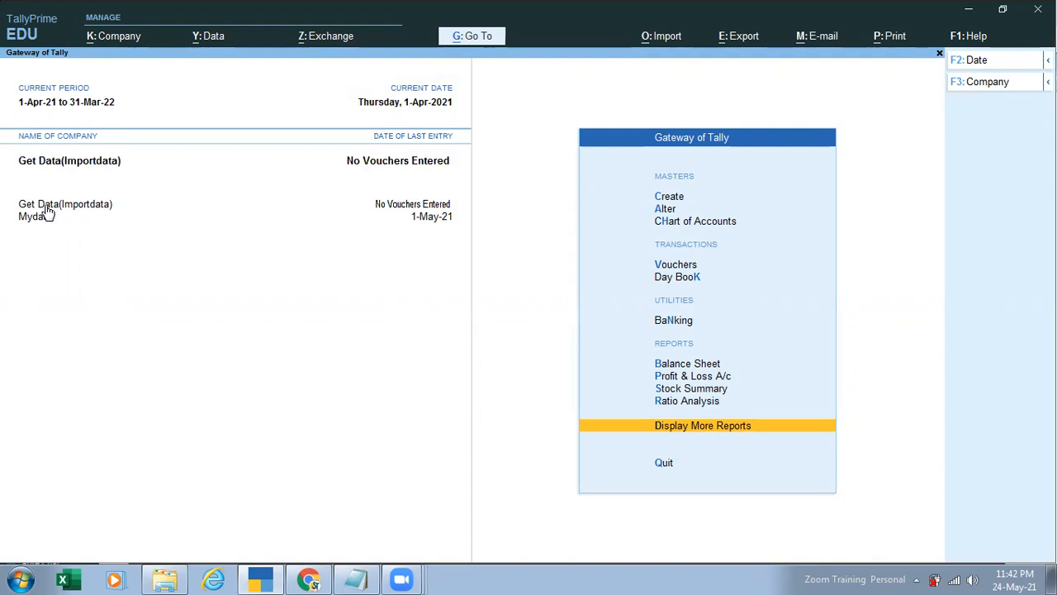
left_click(668, 37)
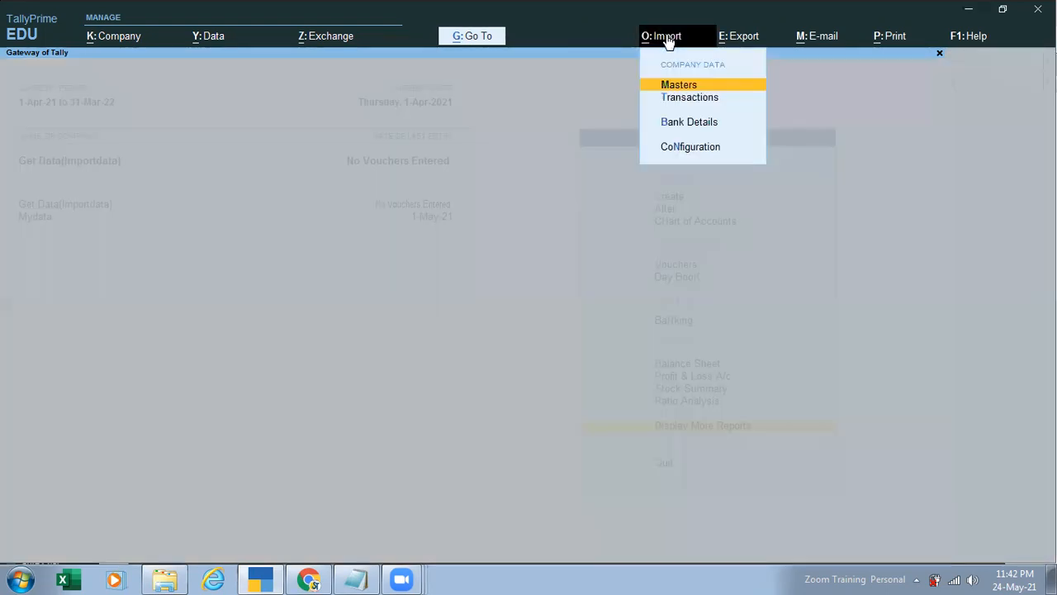
left_click(715, 86)
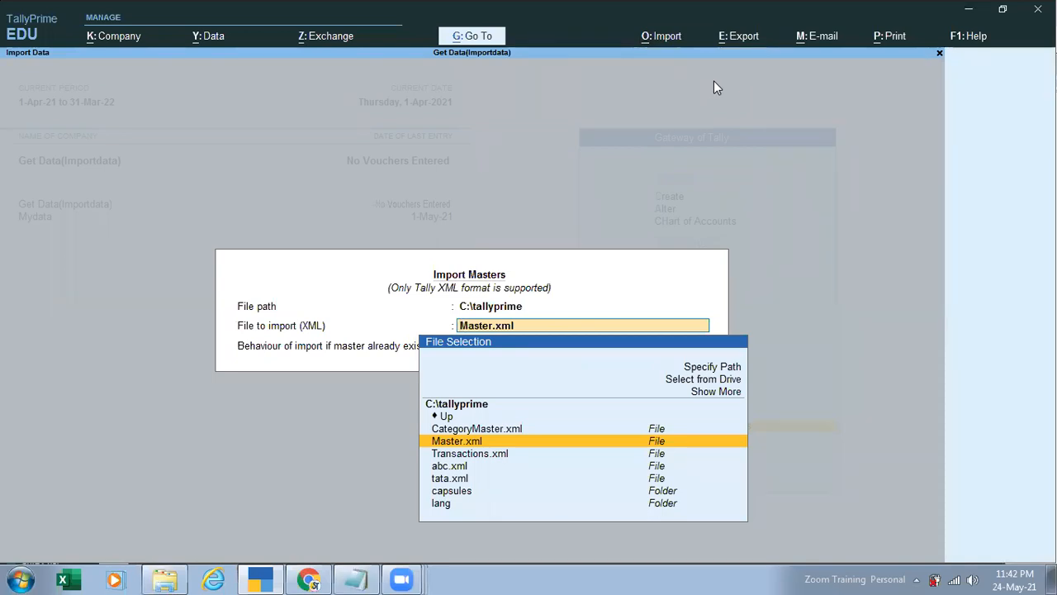
key("Down")
key("Down")
key("Down")
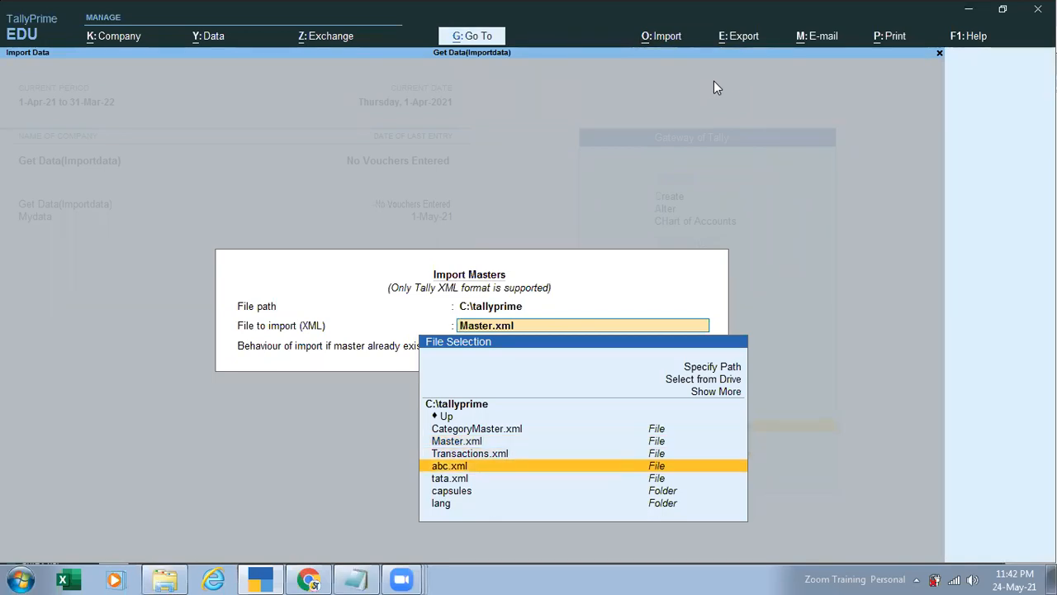
key("Return")
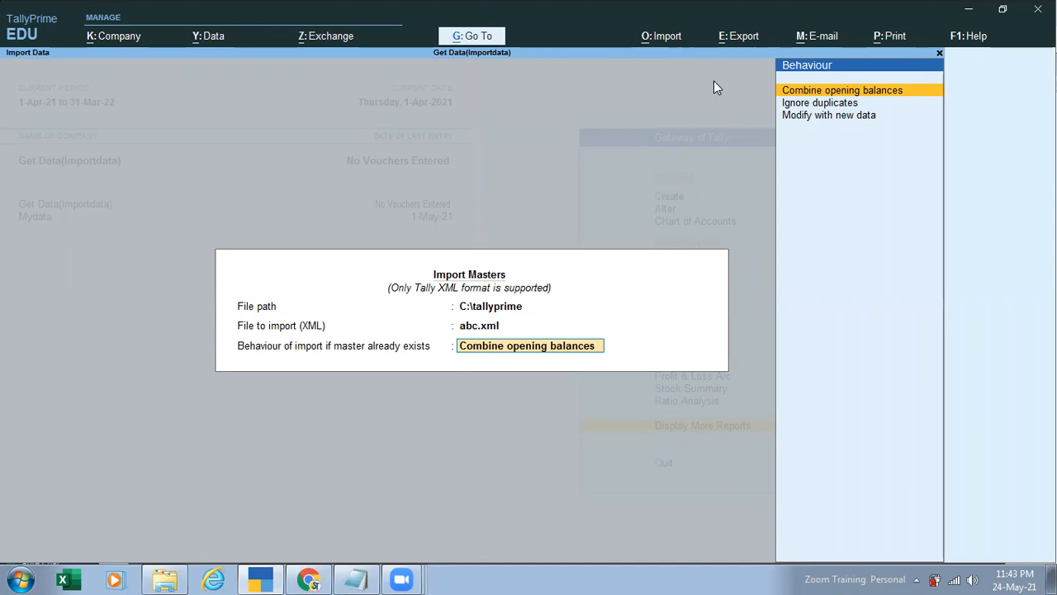
Step: Review the behaviours for already existing masters and run the import with Combine opening balances
key("Down")
key("Down")
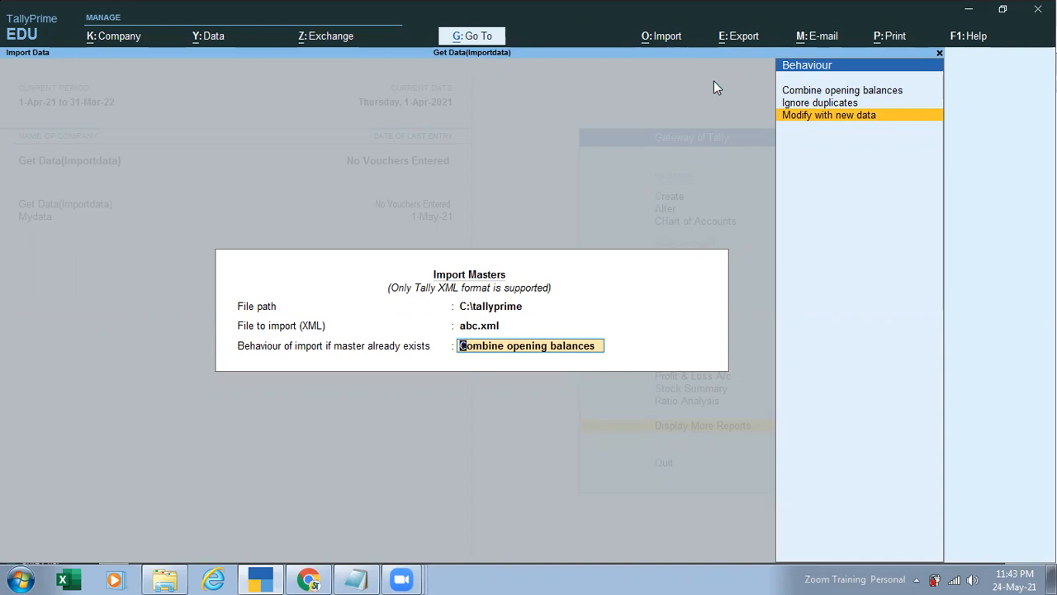
key("Up")
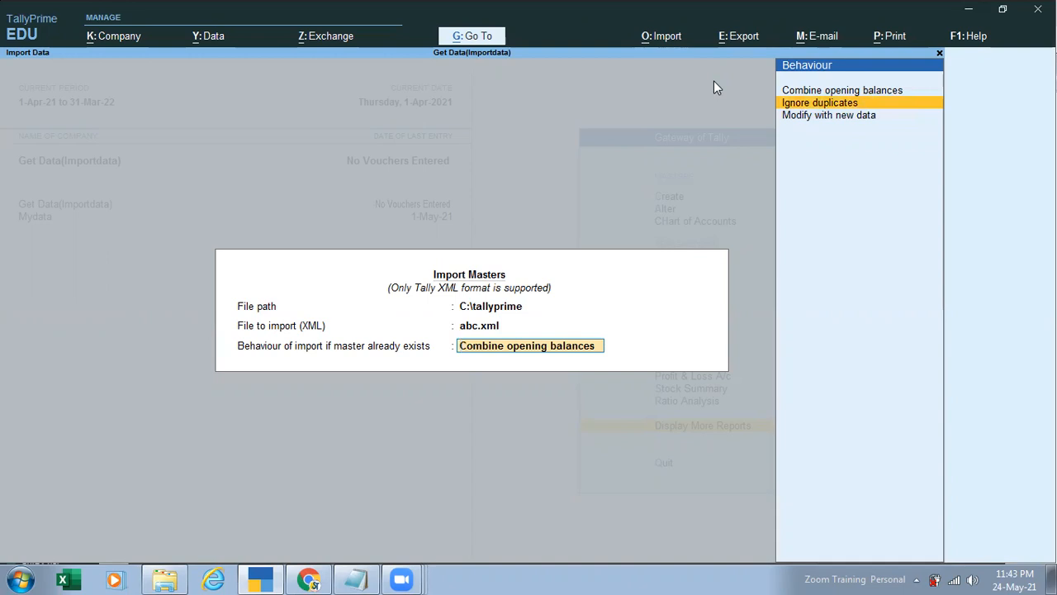
key("Up")
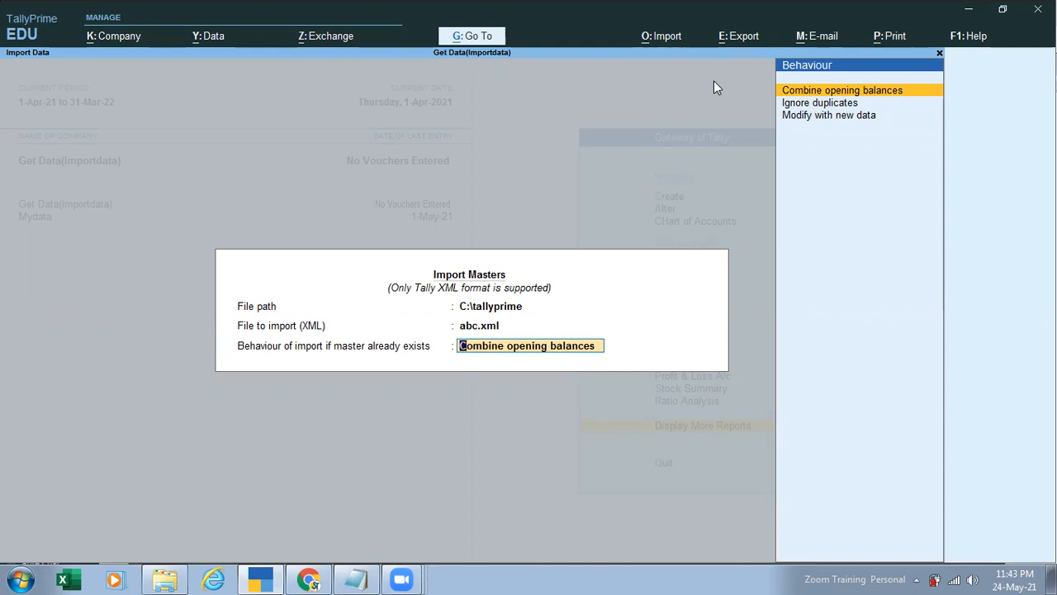
key("Return")
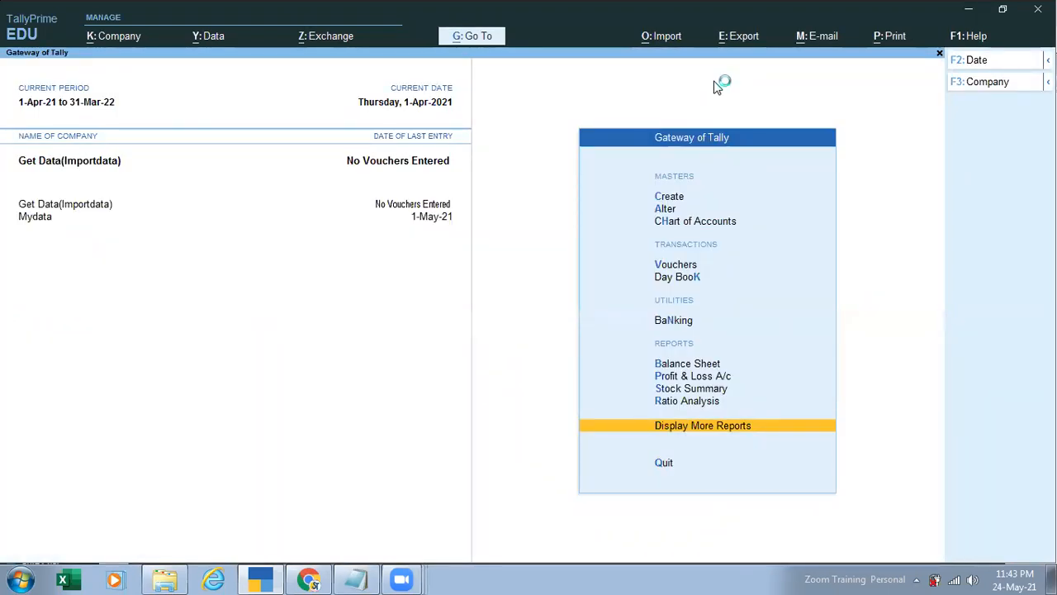
Step: Examine the list of ledgers in Get Data(Importdata) through master alteration and go back to the list of masters
key("Up")
key("Up")
key("Up")
key("Up")
key("Up")
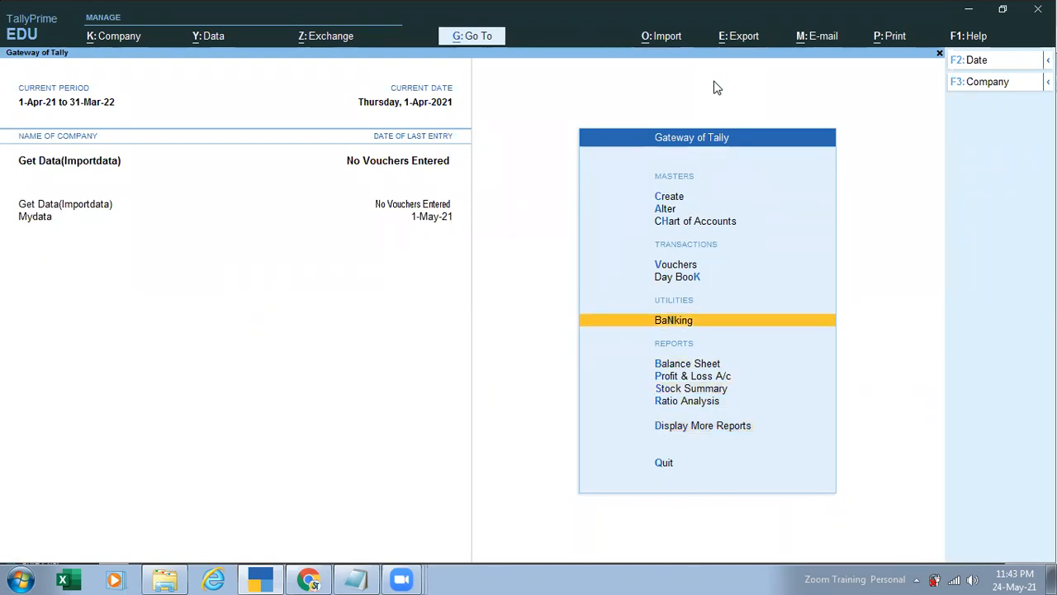
key("a")
key("Down")
key("Return")
key("Down")
key("Down")
key("Down")
key("Down")
key("Escape")
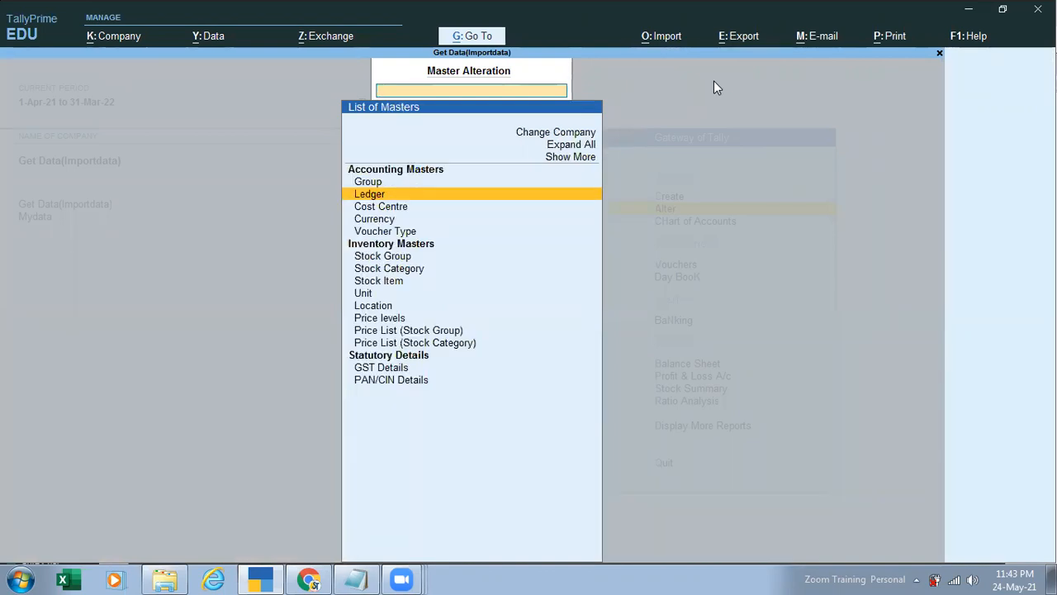
Step: Look through the stock group, stock category and stock item lists, then return to the Gateway of Tally
key("Down")
key("Down")
key("Down")
key("Down")
key("Return")
key("Escape")
key("Down")
key("Return")
key("Escape")
key("Down")
key("Down")
key("Up")
key("Return")
key("Escape")
key("Down")
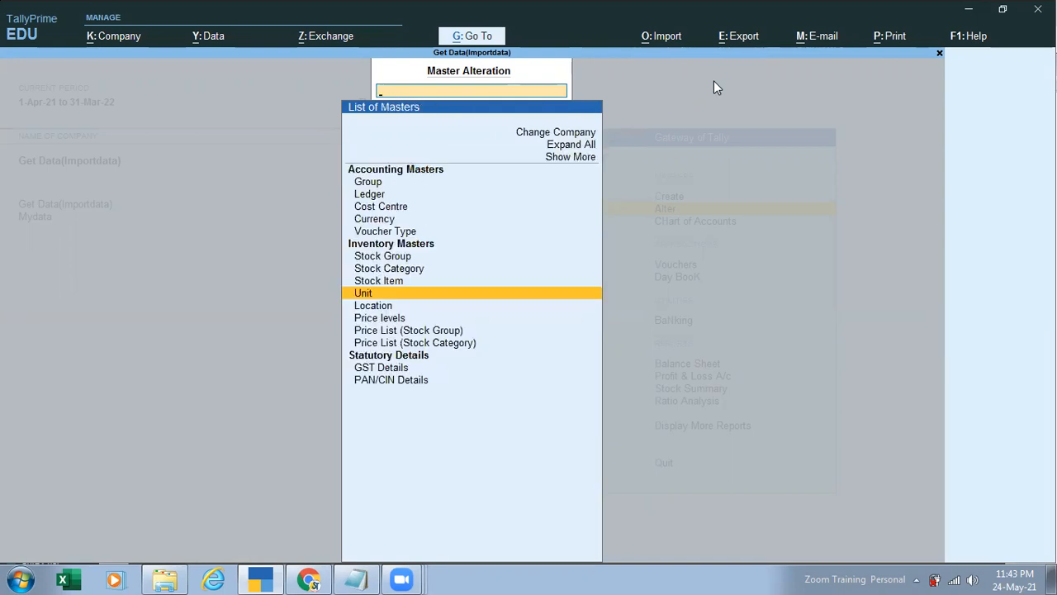
key("Down")
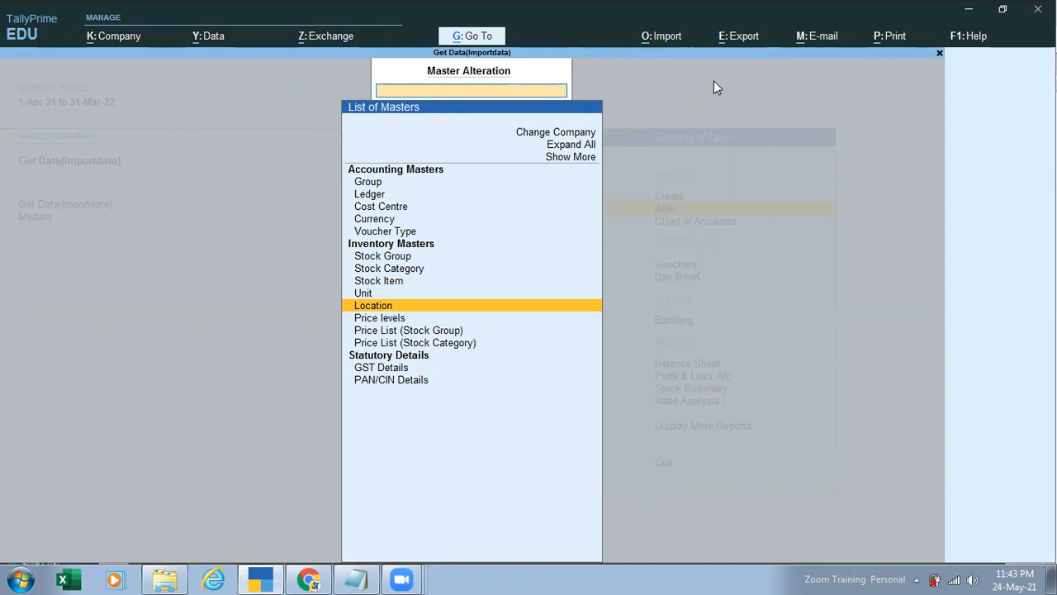
key("Escape")
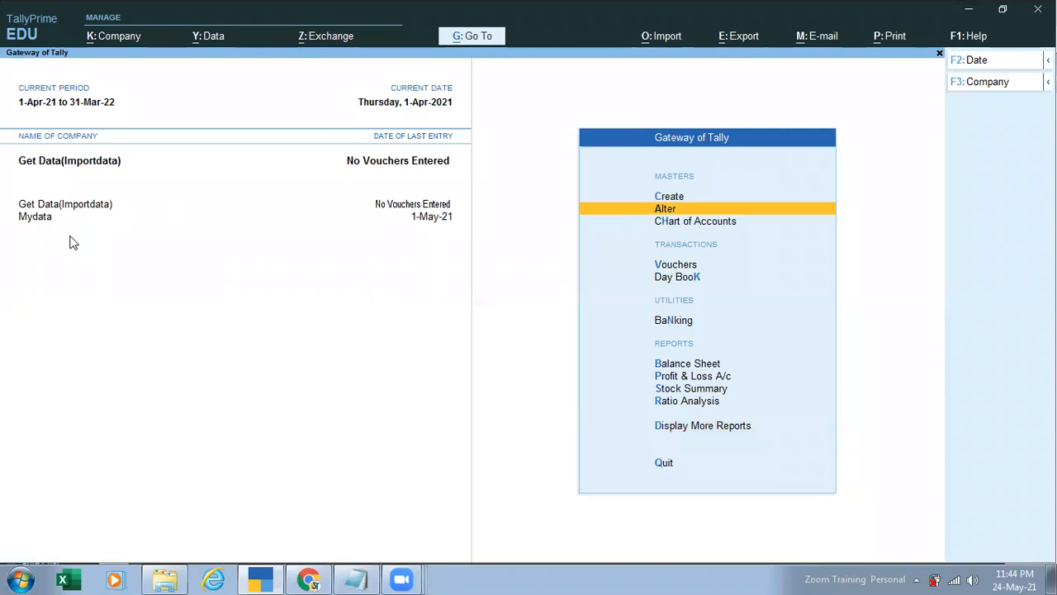
key("Escape")
key("Escape")
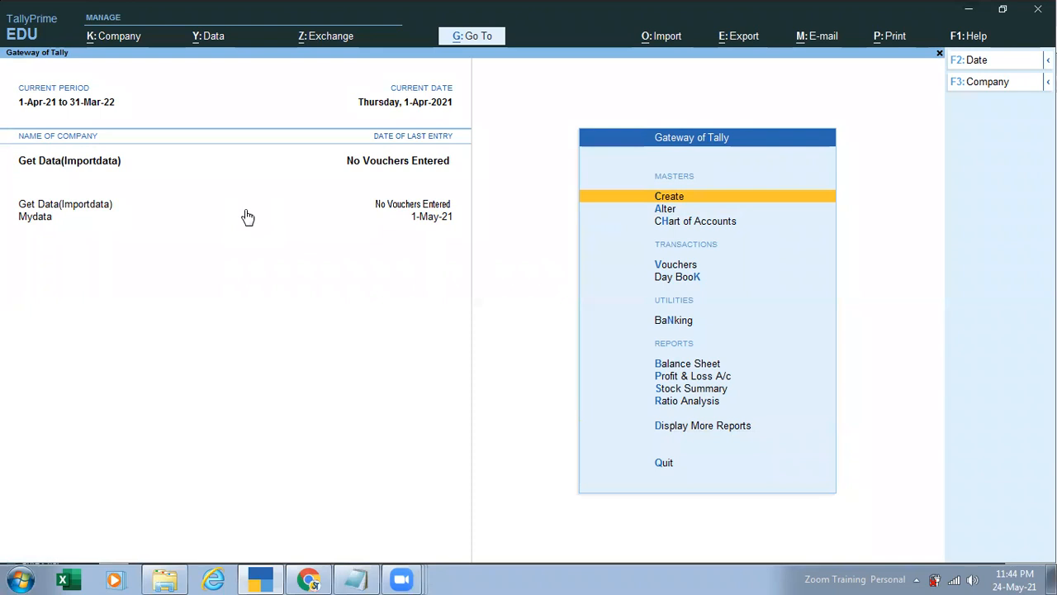
Step: Make Mydata the active company and start a new ledger named Abc Sample India Pv Ltd
left_click(35, 217)
key("Down")
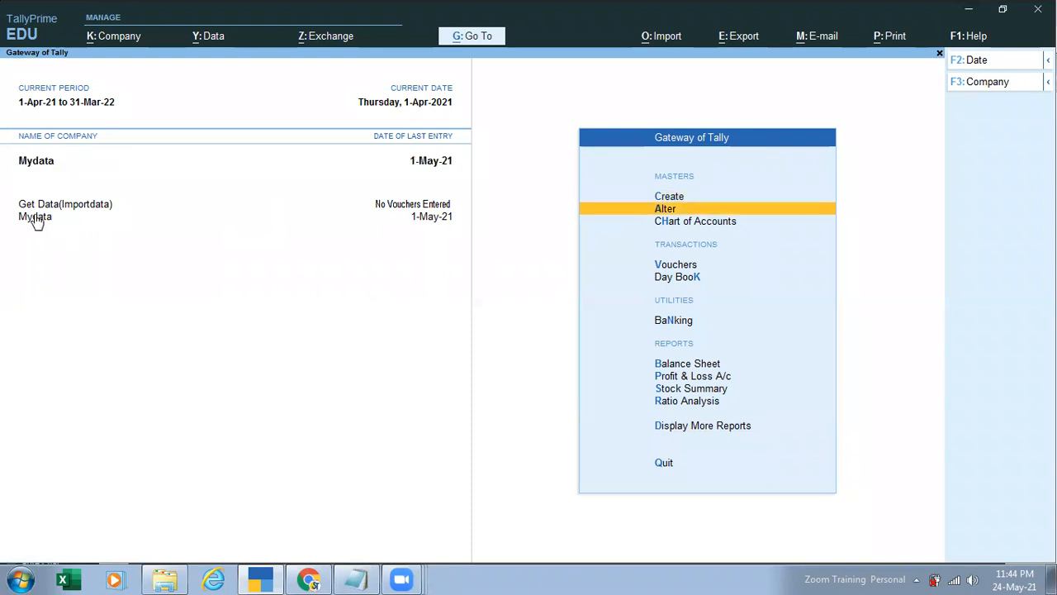
key("c")
key("Down")
key("Return")
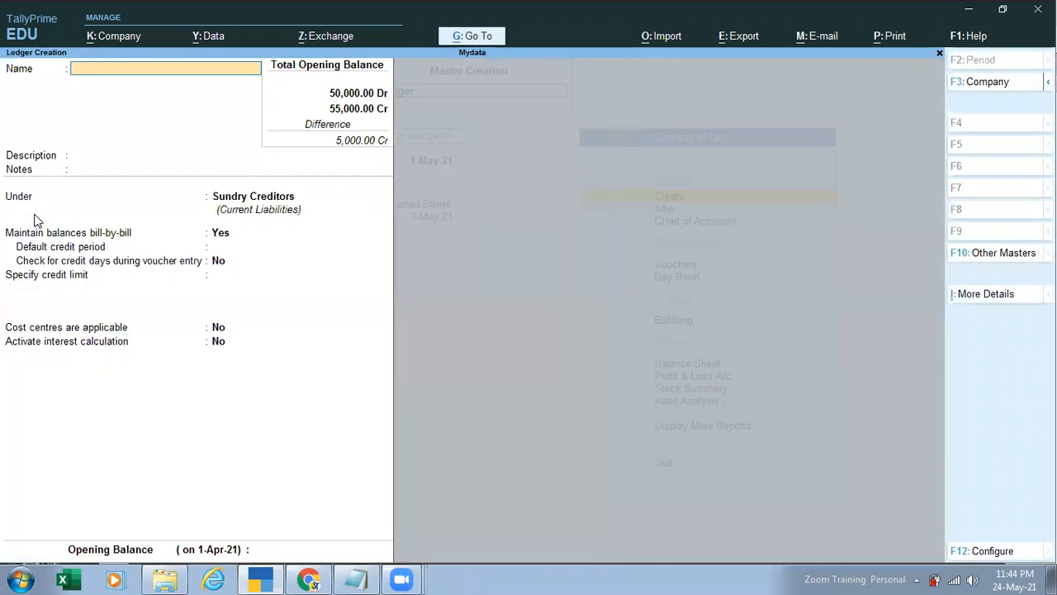
type("Abc Samp")
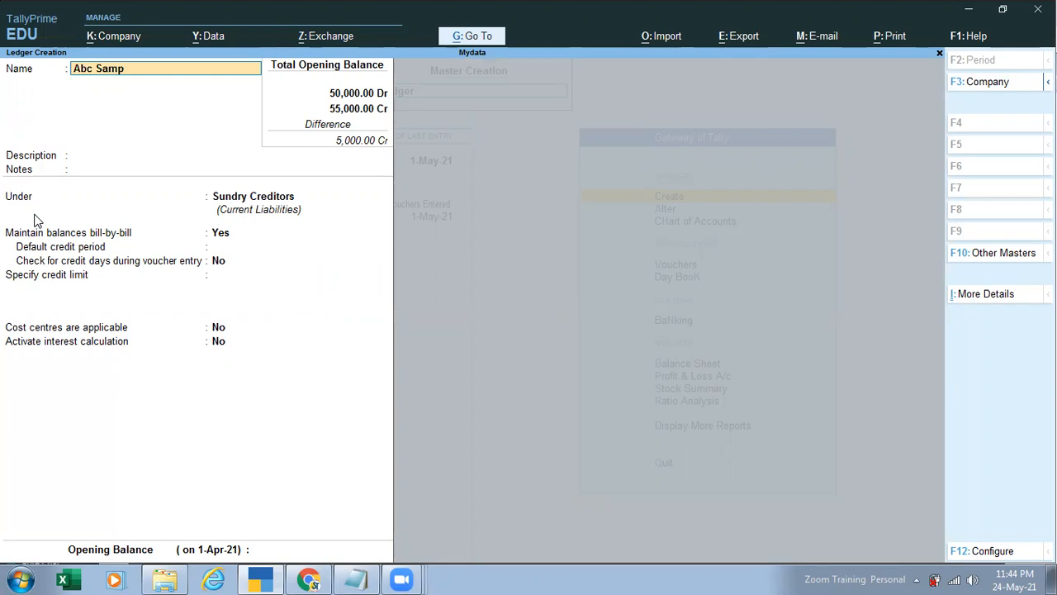
type("le Ind")
type("ia Pv Tld")
key("Return")
key("BackSpace")
key("BackSpace")
key("BackSpace")
type("Ltd")
Step: Keep the ledger under Sundry Creditors with bill-by-bill balances and set its opening balance to 50,000 Cr
key("Return")
key("Return")
key("Return")
key("Return")
key("Return")
key("Return")
key("Return")
key("Return")
key("Return")
key("Return")
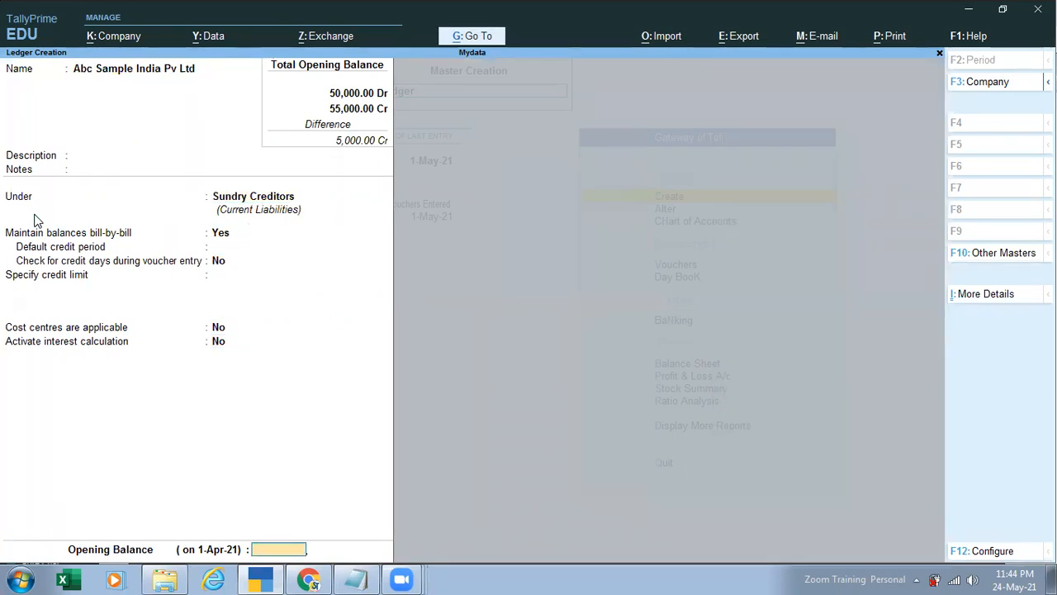
type("50000")
key("Return")
key("Return")
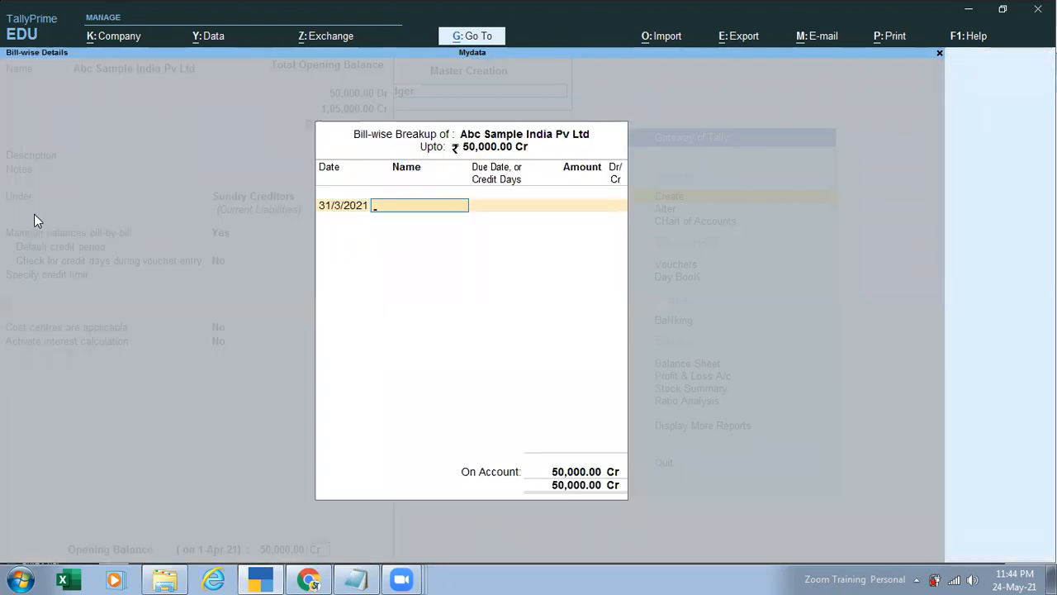
Step: Enter bill Abc/1 dated 31-Mar-21 for 50,000 Cr in the bill-wise breakup, save the ledger and leave ledger creation
type("Abc/1")
key("Return")
key("Return")
key("Return")
key("Return")
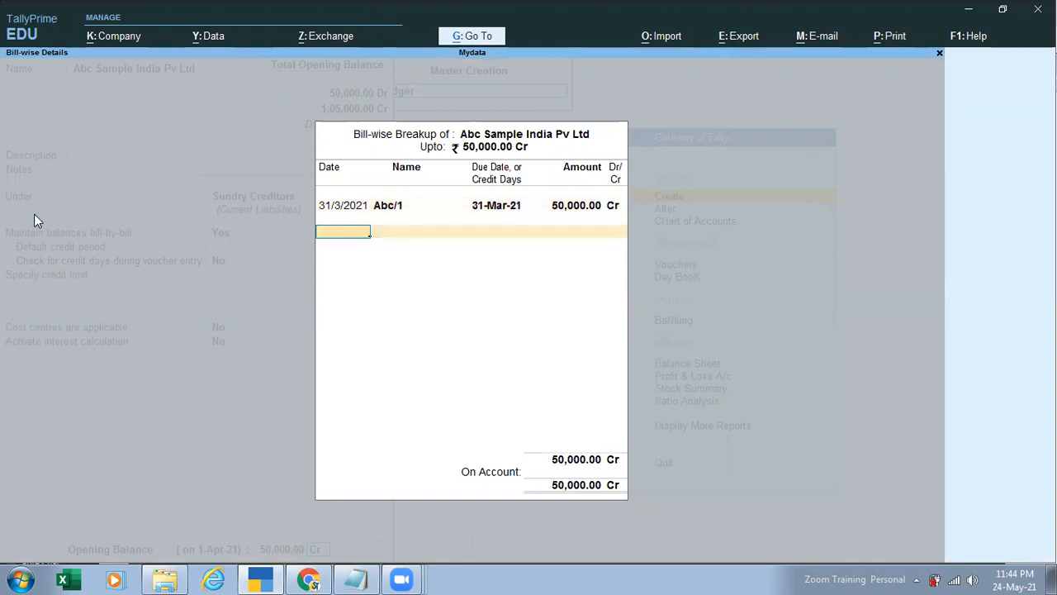
key("Return")
key("Return")
key("Escape")
key("Return")
key("Escape")
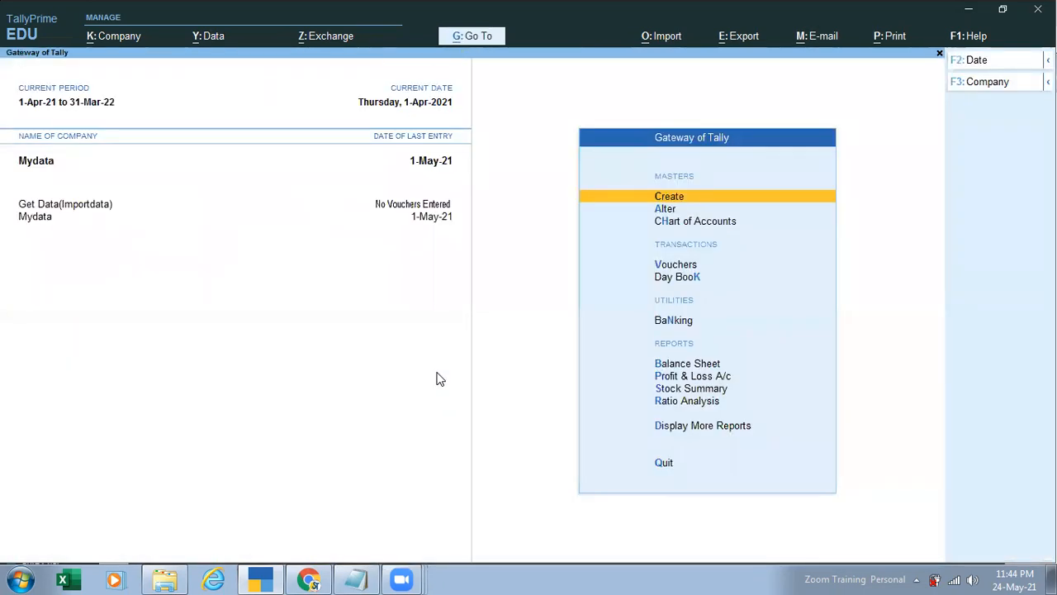
Step: Make Get Data(Importdata) the active company and open the Test Indian Pvt Ltd ledger for alteration
left_click(89, 207)
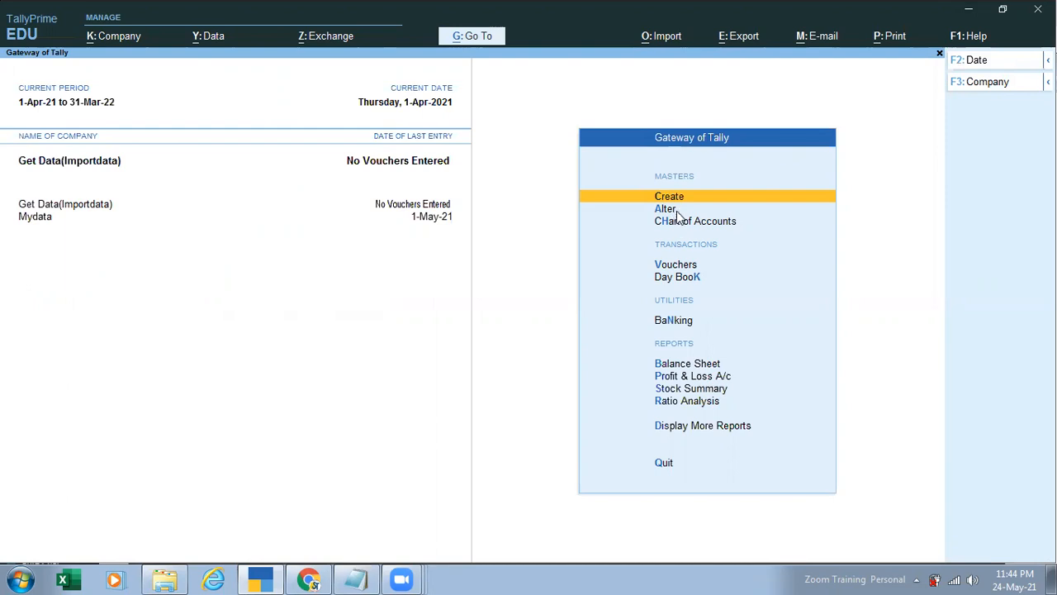
left_click(676, 211)
key("Down")
key("Return")
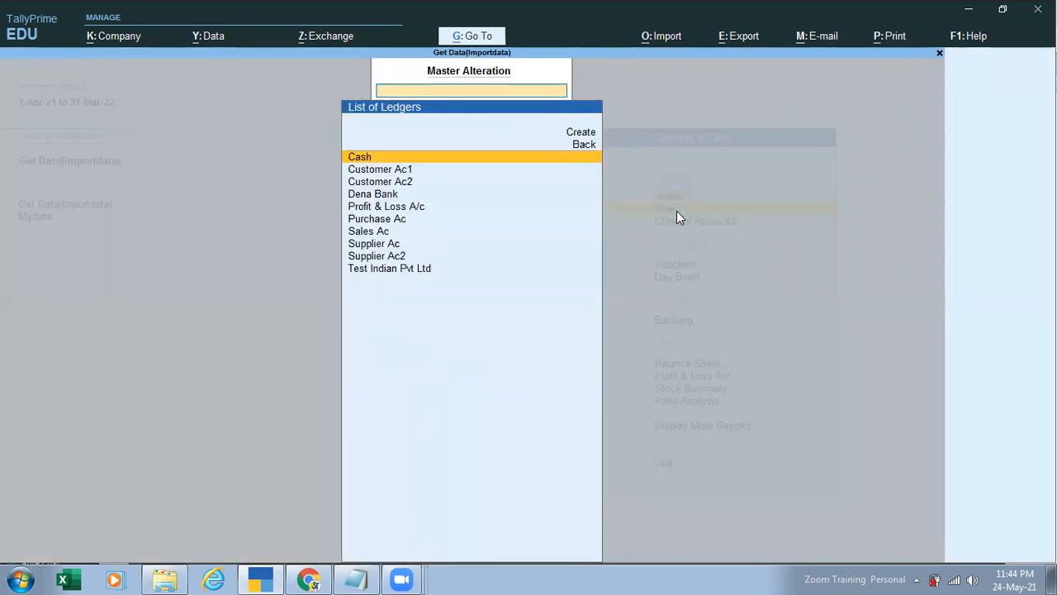
key("Down")
key("Down")
key("Down")
key("Down")
key("Down")
key("Down")
key("Down")
key("Down")
key("Down")
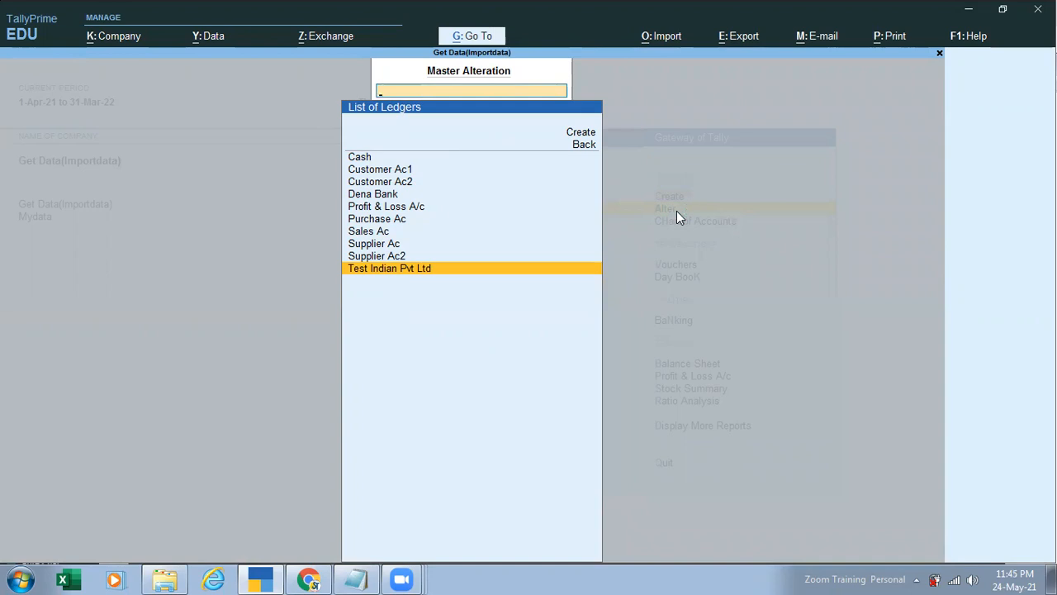
key("Return")
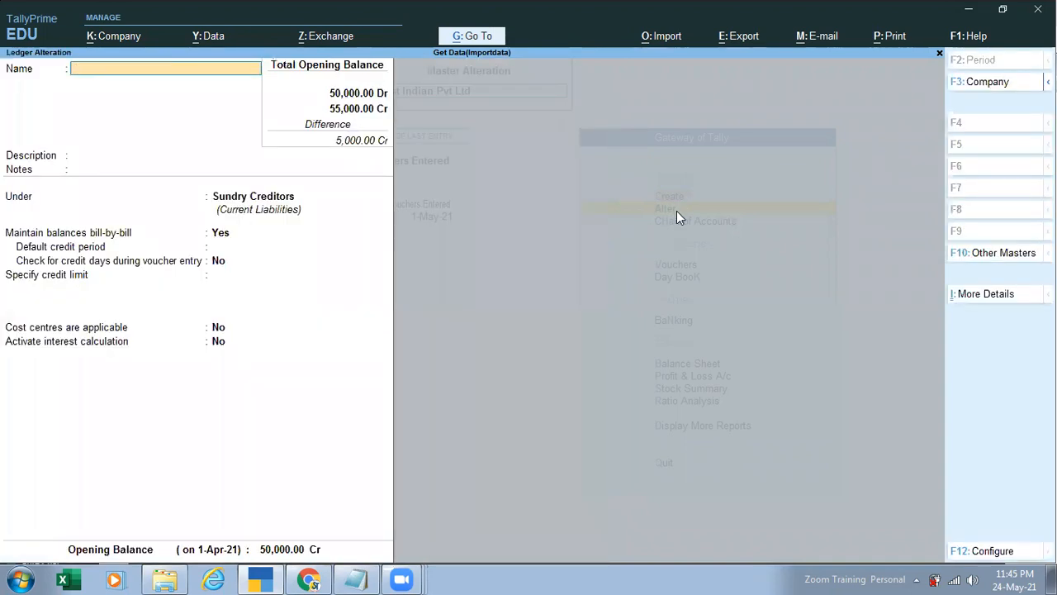
Step: Leave the Test Indian Pvt Ltd ledger alteration without saving and make Mydata the active company
key("Escape")
key("Escape")
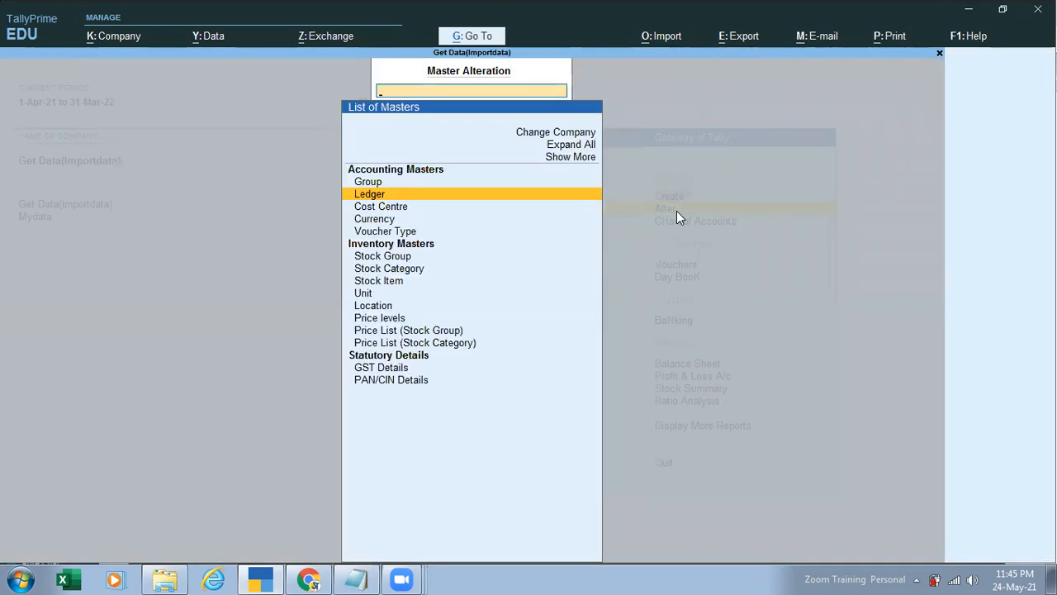
key("Escape")
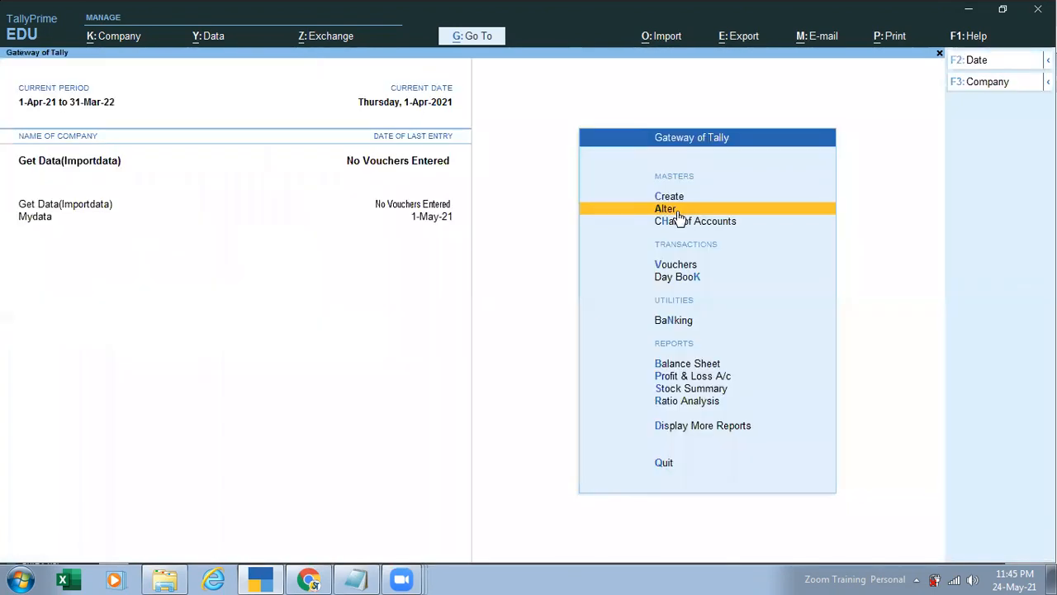
left_click(37, 217)
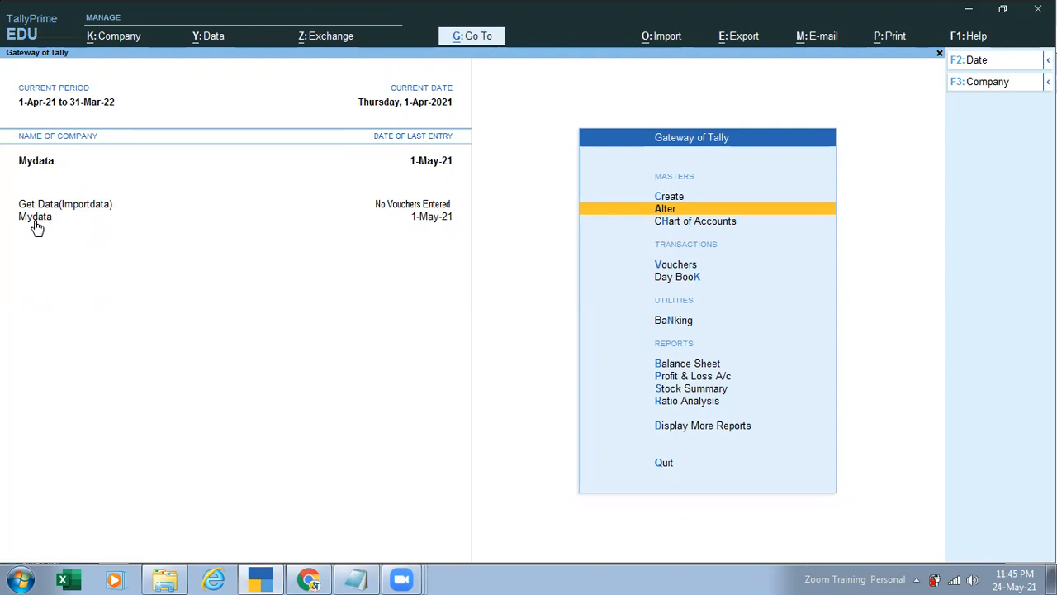
Step: Look through the ledgers available for alteration in Mydata and open Abc Sample India Pv Ltd
key("Return")
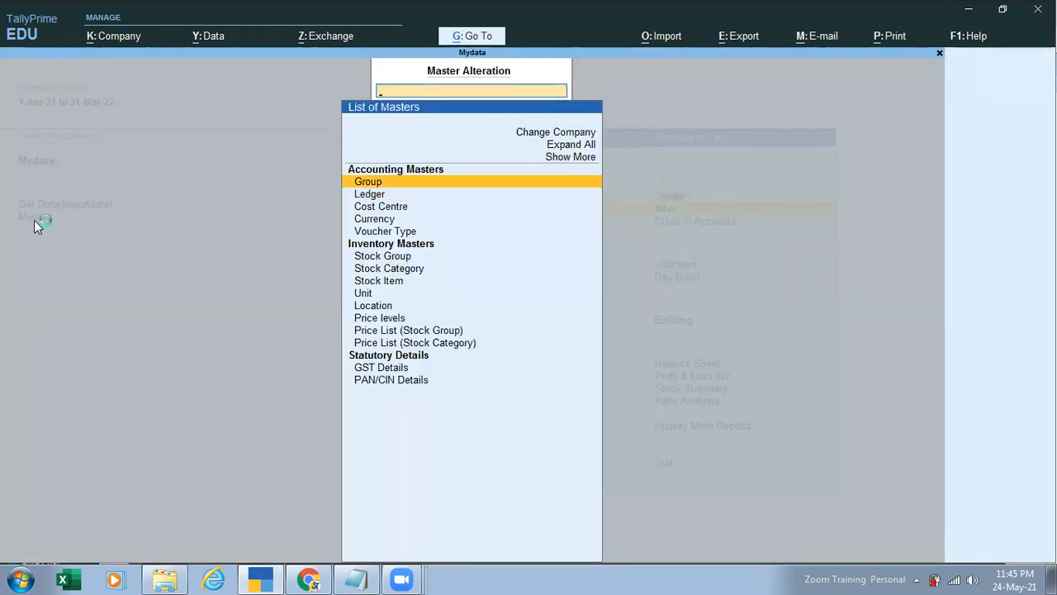
key("Down")
key("Return")
key("Down")
key("Down")
key("Down")
key("Down")
key("Down")
key("Down")
key("Down")
key("Down")
key("Down")
key("Down")
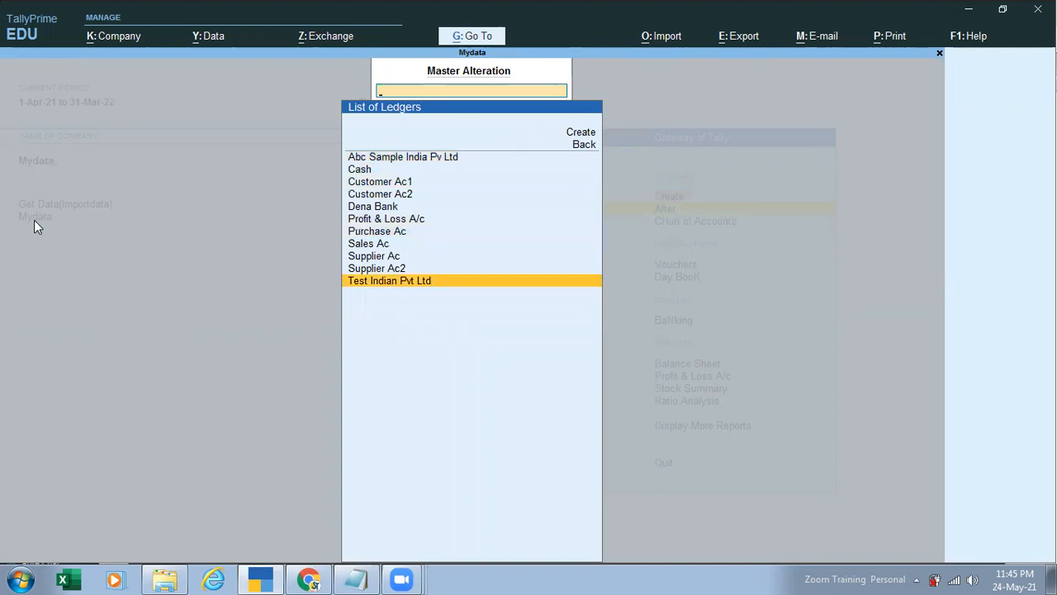
key("Up")
key("Up")
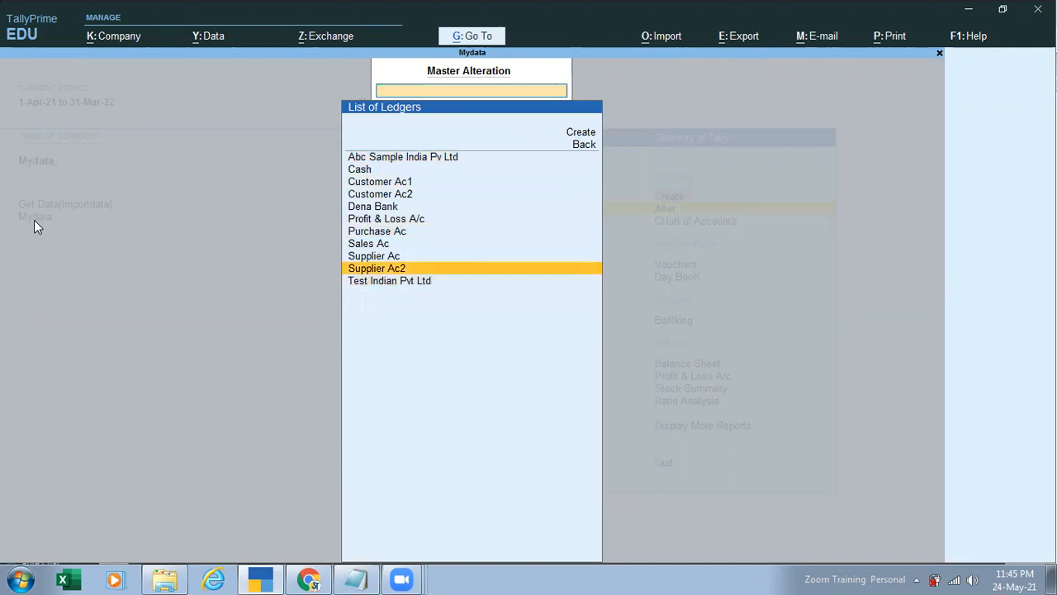
key("Home")
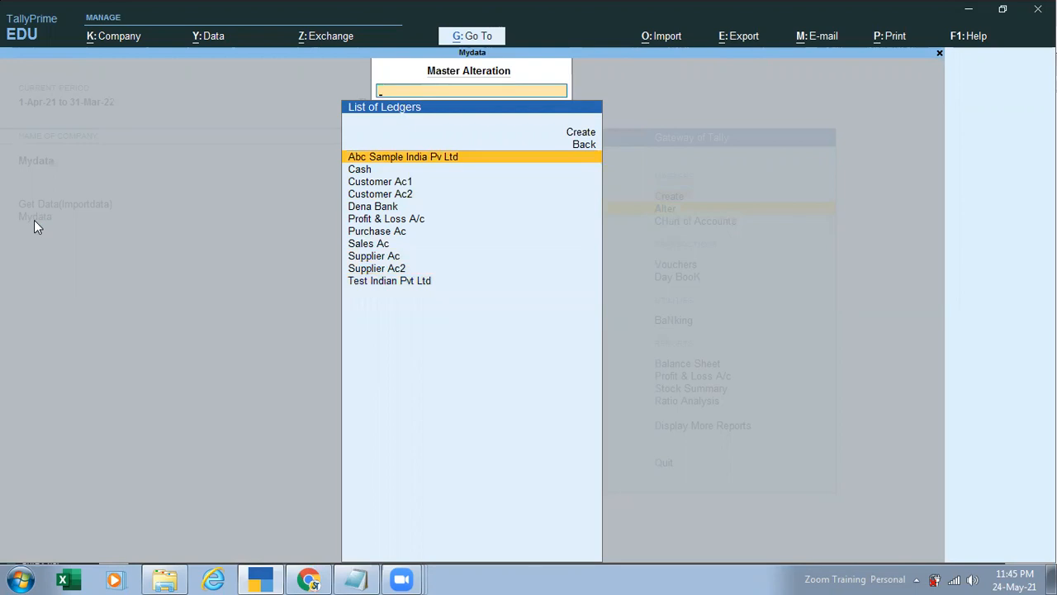
key("Return")
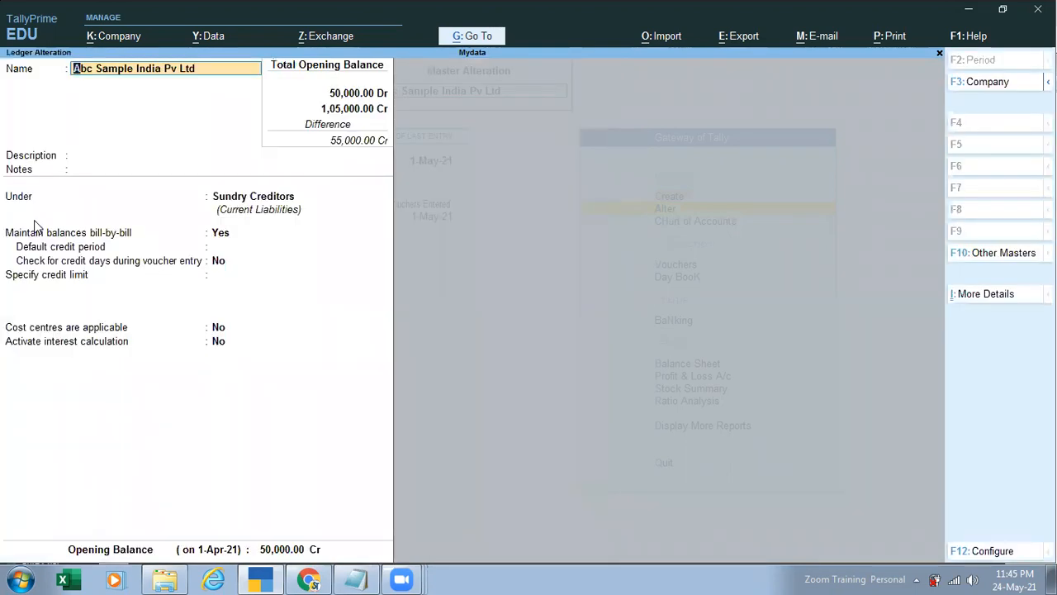
Step: Change the company to Get Data(Importdata) from the open ledger to compare opening balances, and return to the Gateway of Tally without changes
left_click(980, 85)
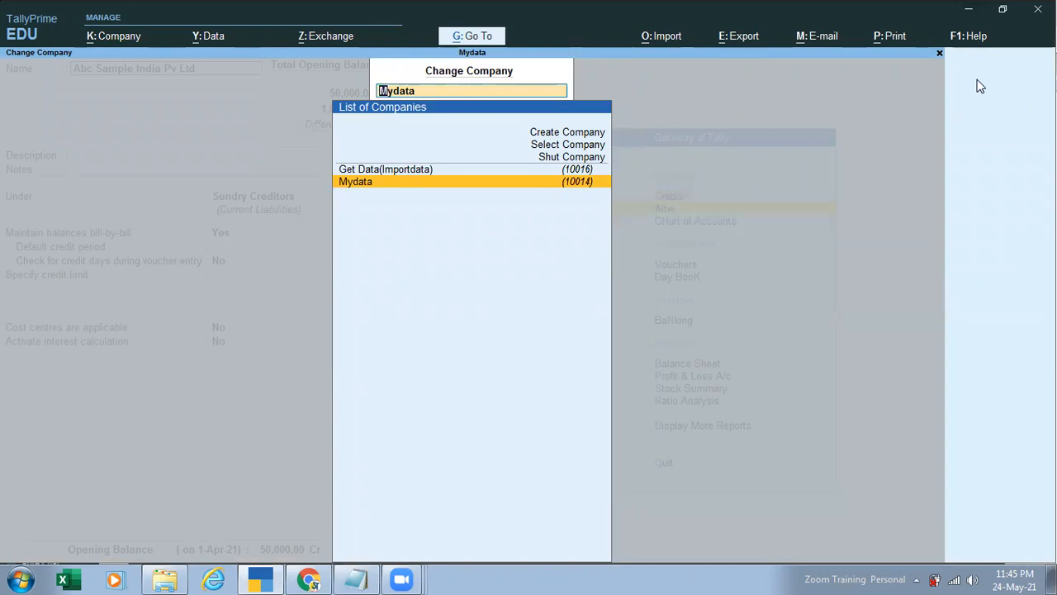
key("Up")
key("Return")
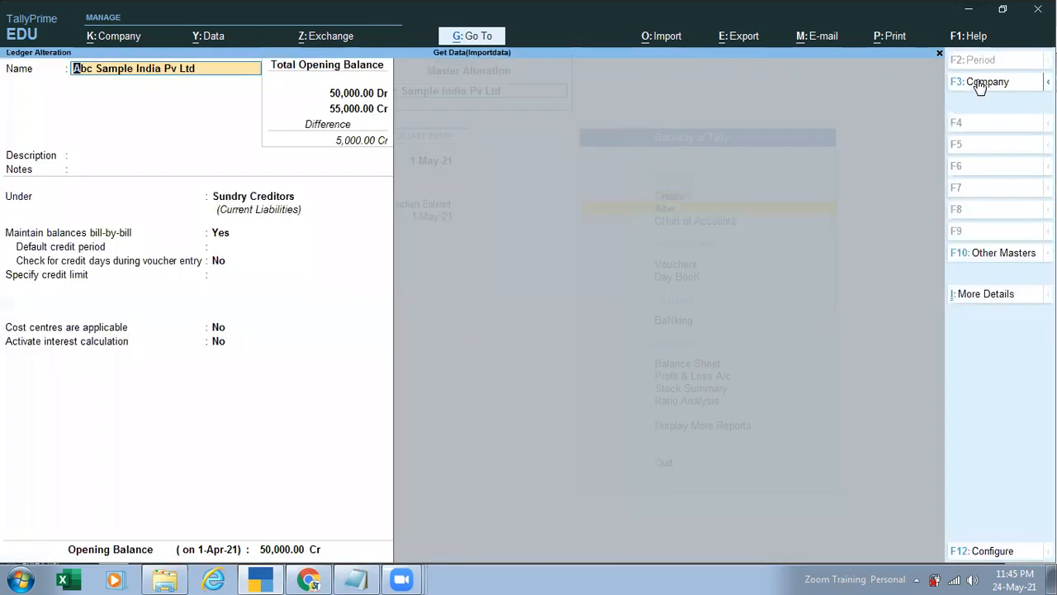
key("Return")
left_click(978, 83)
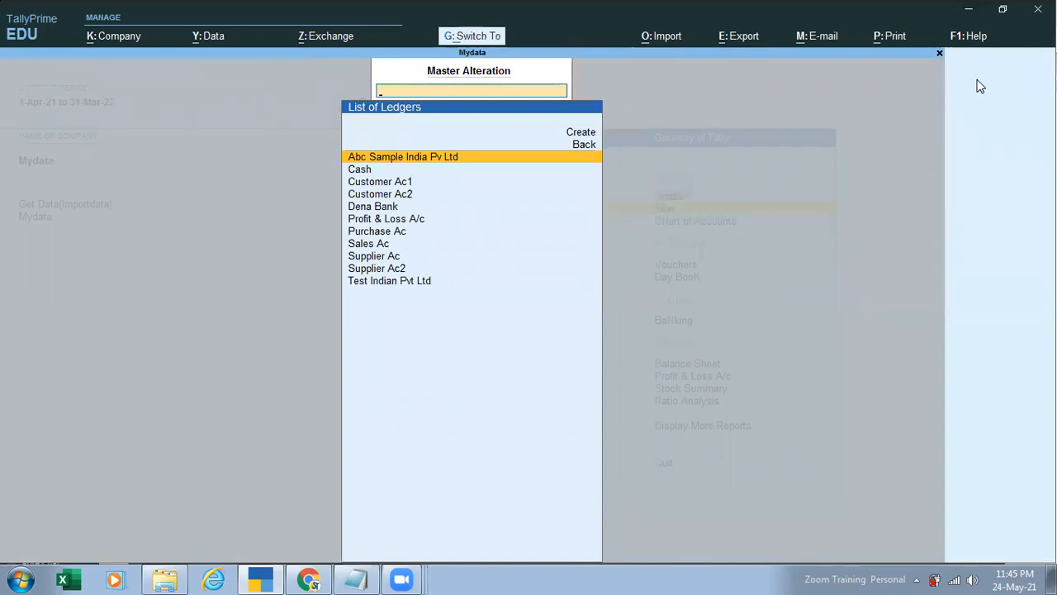
key("Escape")
key("Escape")
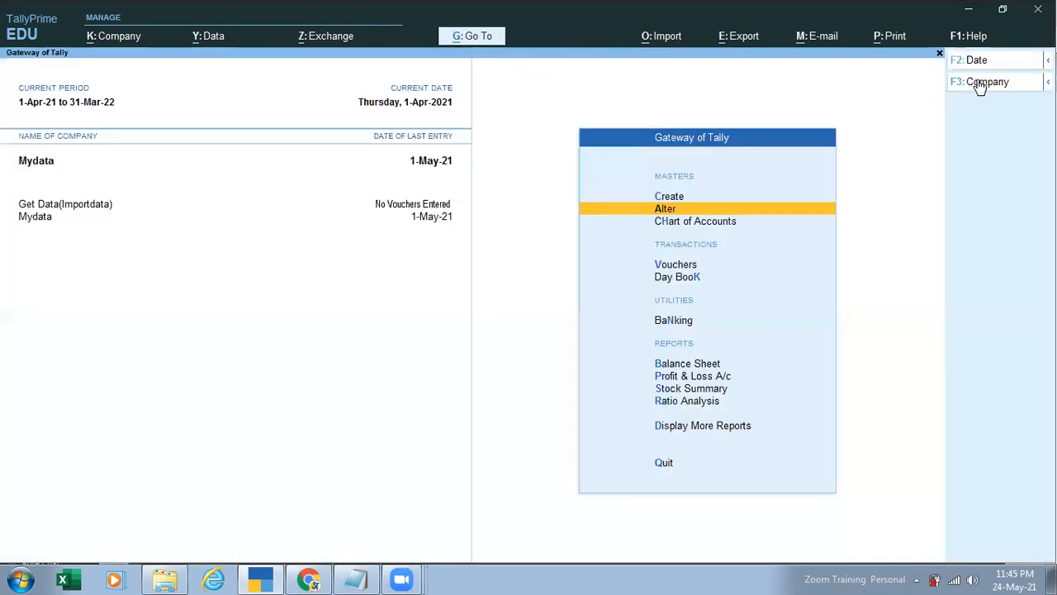
Step: Make Get Data(Importdata) the active company, examine its list of ledgers for alteration and return to the Gateway of Tally
left_click(54, 207)
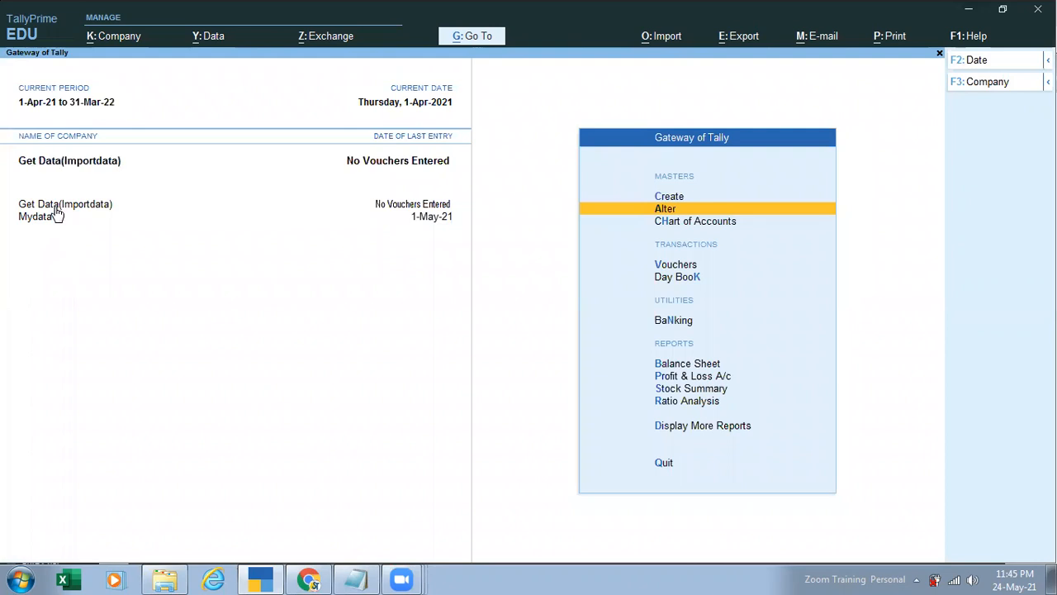
key("Return")
key("Down")
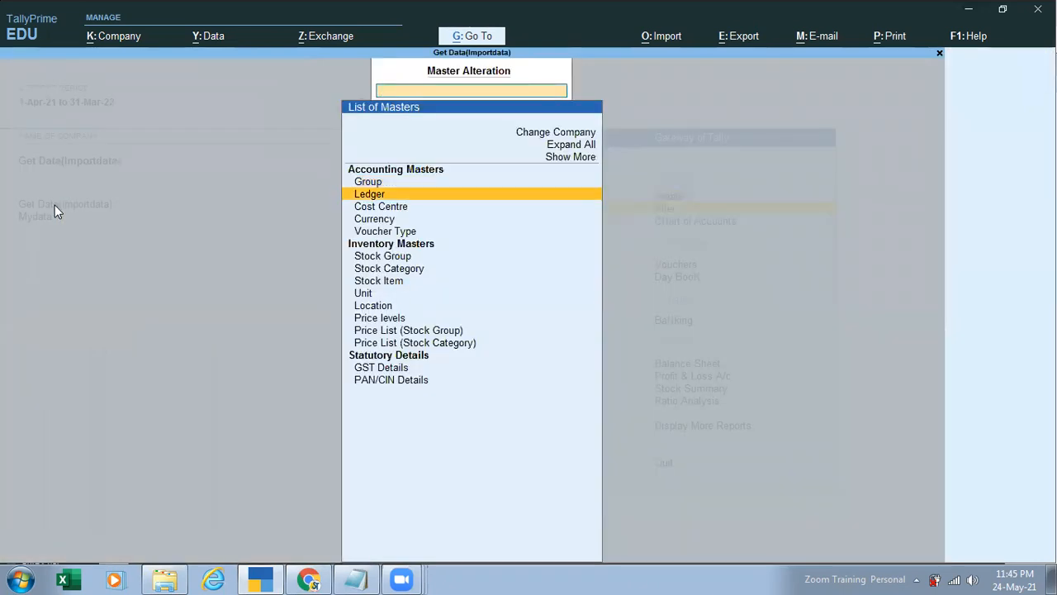
key("Return")
key("Down")
key("Down")
key("Down")
key("Down")
key("Down")
key("Down")
key("Down")
key("Down")
key("Down")
key("Down")
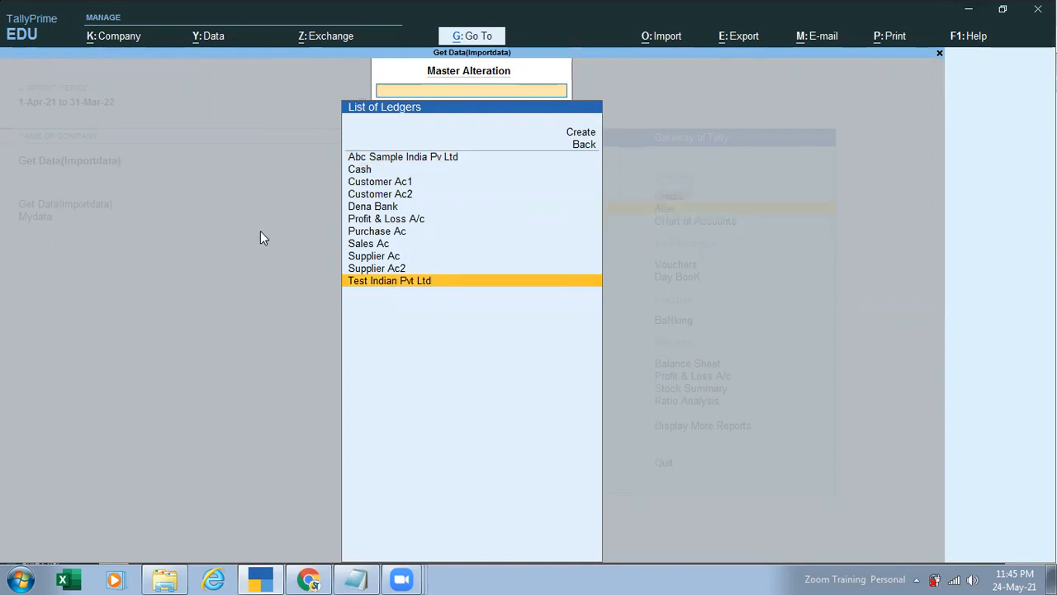
key("BackSpace")
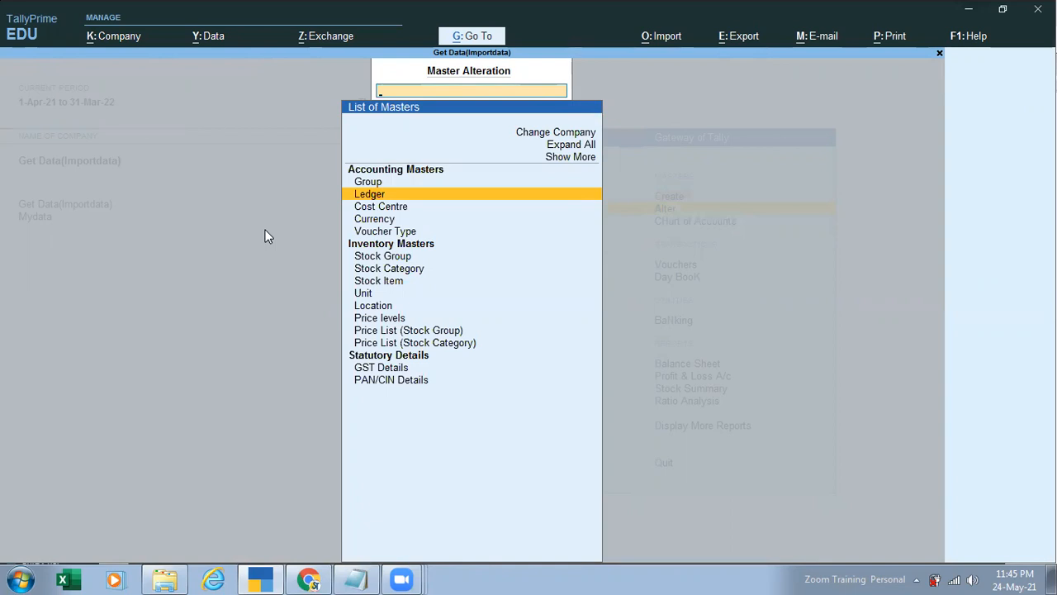
key("Escape")
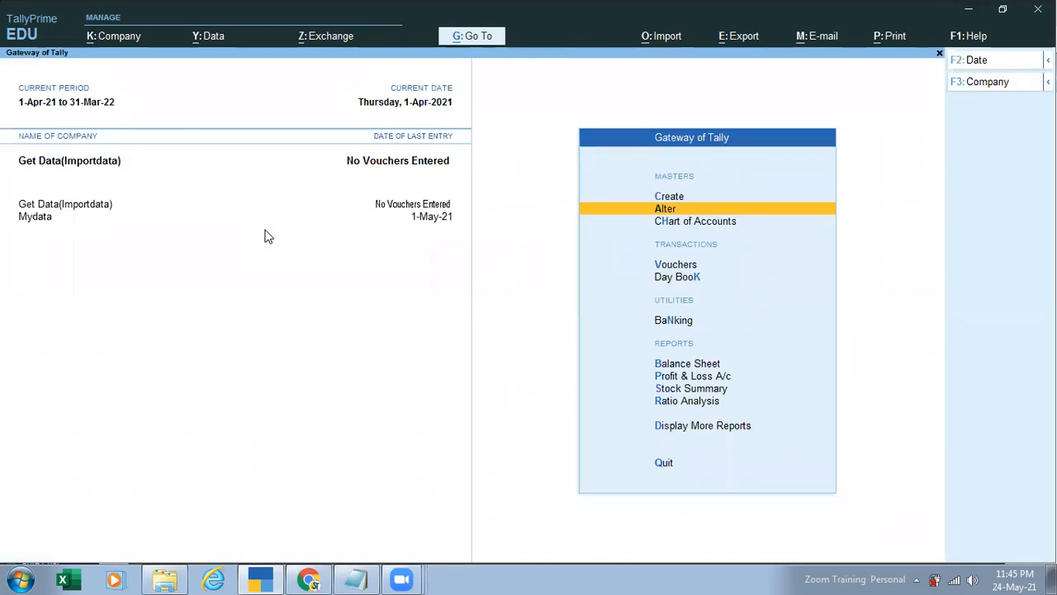